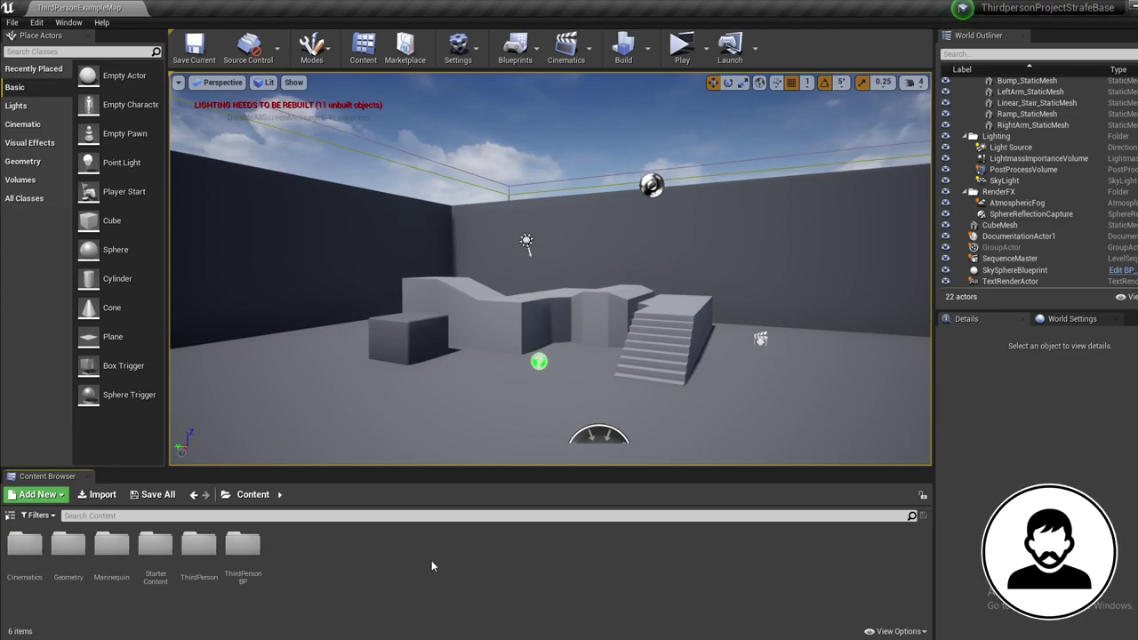
Pick the four Jog FBX files (Bwd, Fwd, Left, Right) from SwordShieldStrafe's Game folder for import.
click(98, 495)
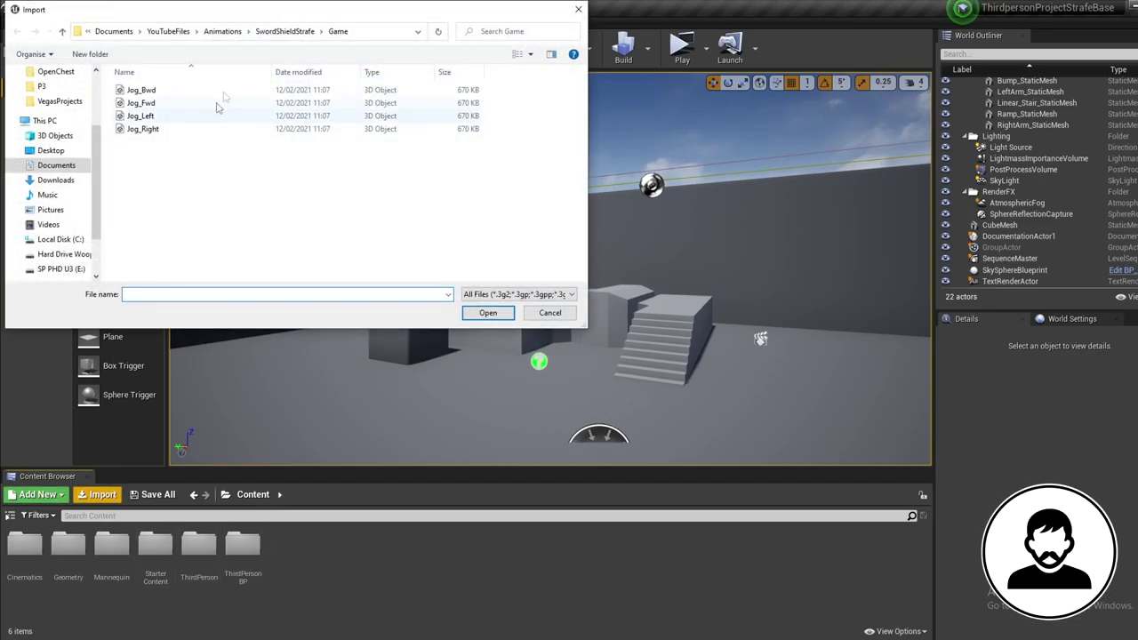
click(204, 33)
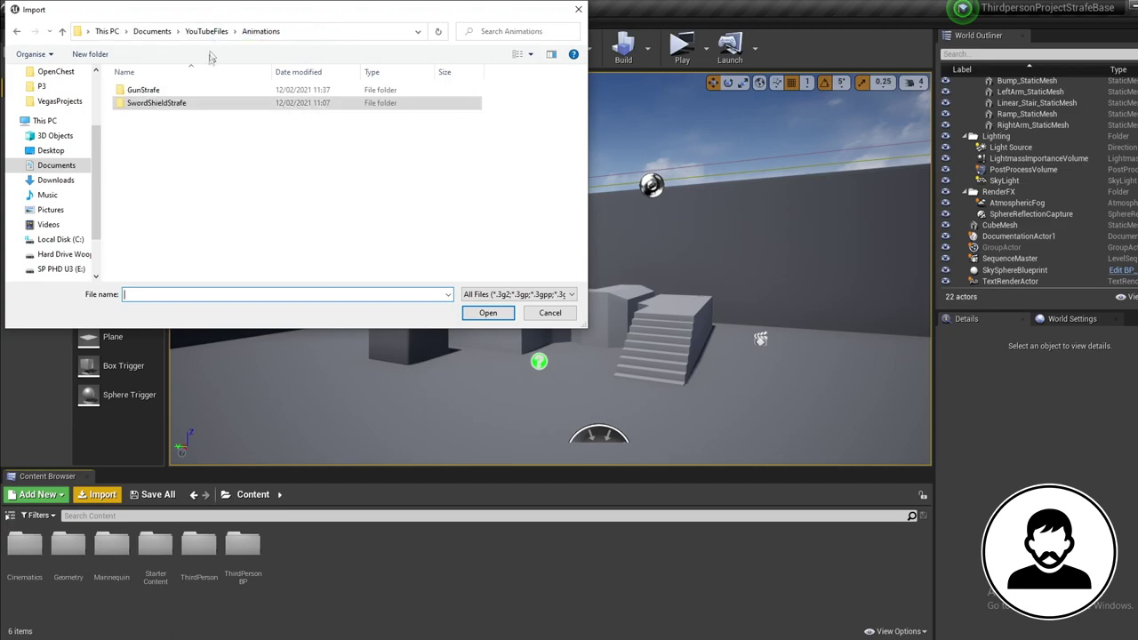
click(170, 137)
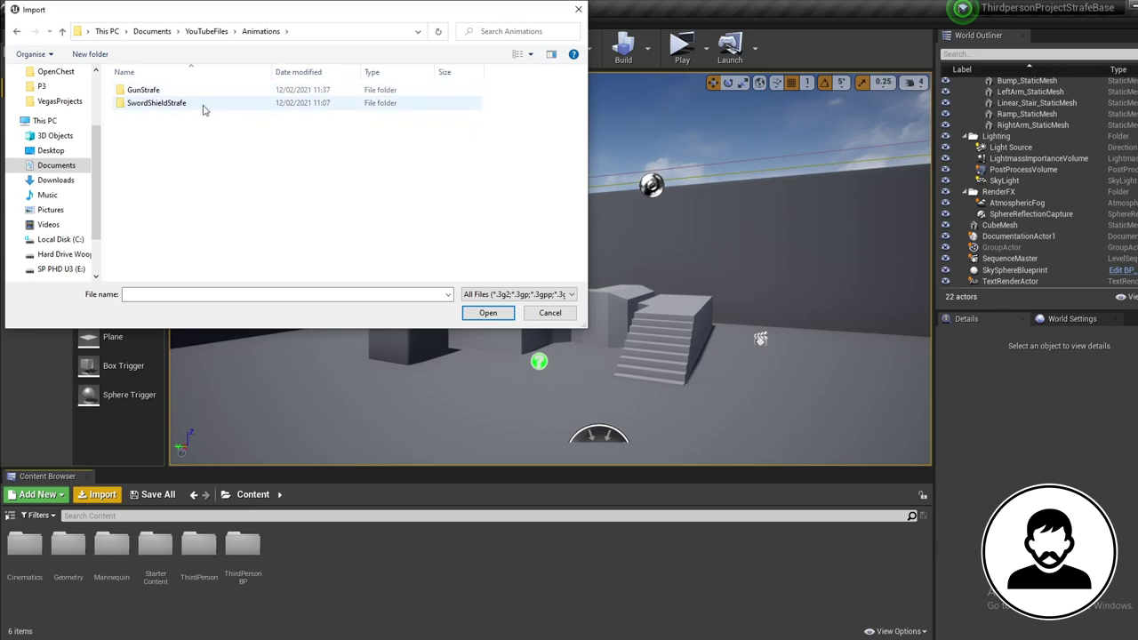
double_click(203, 104)
double_click(178, 90)
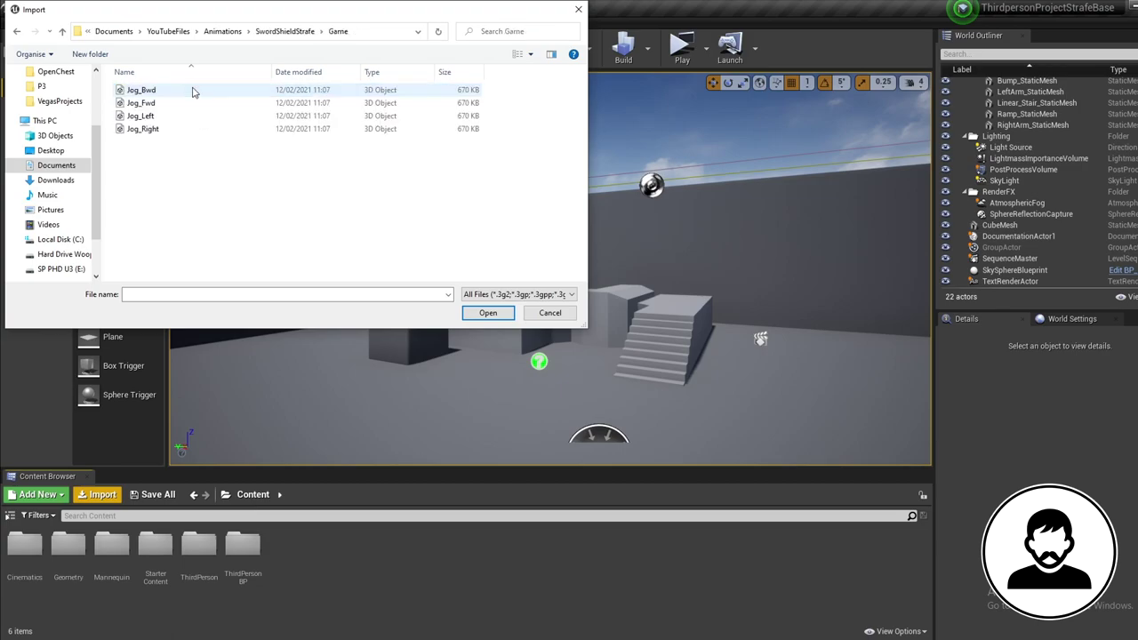
drag(175, 132, 177, 95)
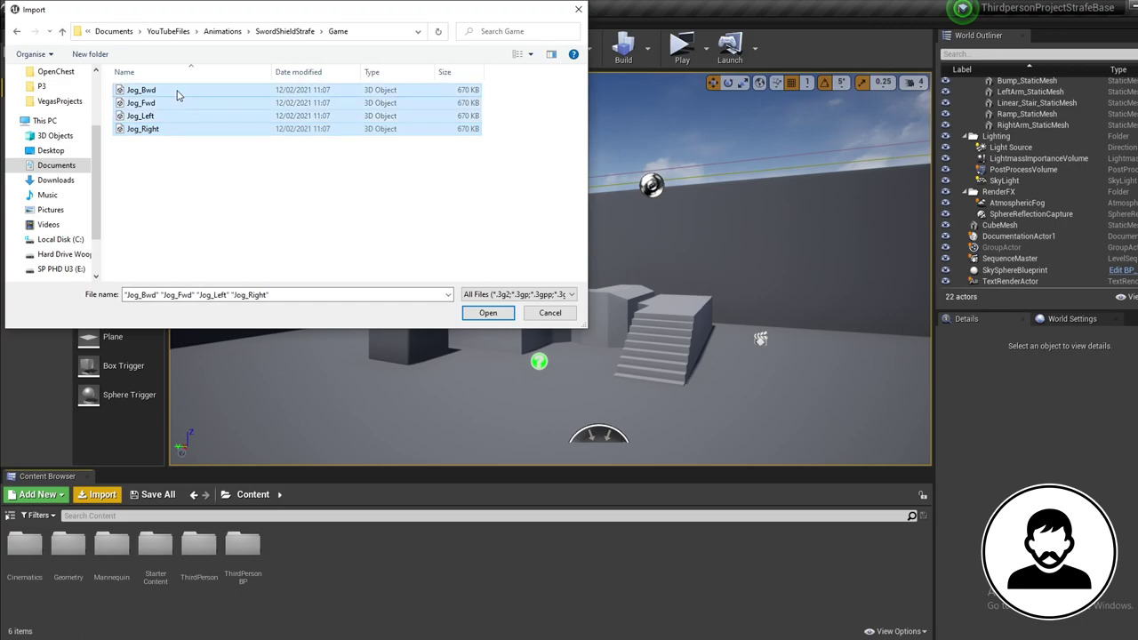
click(497, 316)
Import all four onto UE4_Mannequin_Skeleton.
click(656, 178)
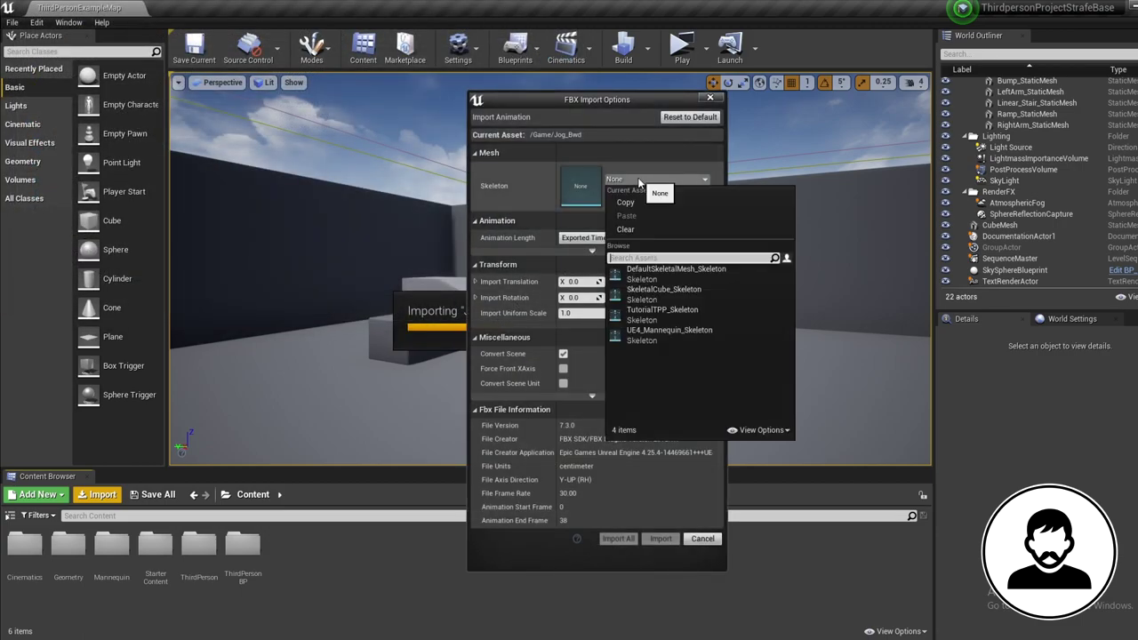
click(713, 338)
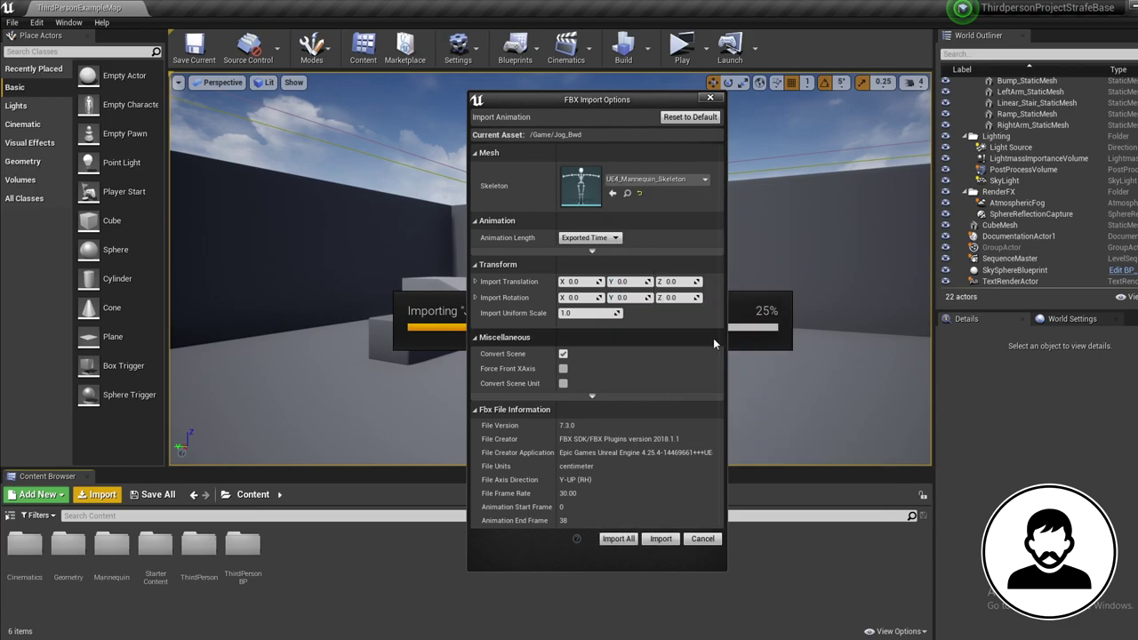
click(617, 539)
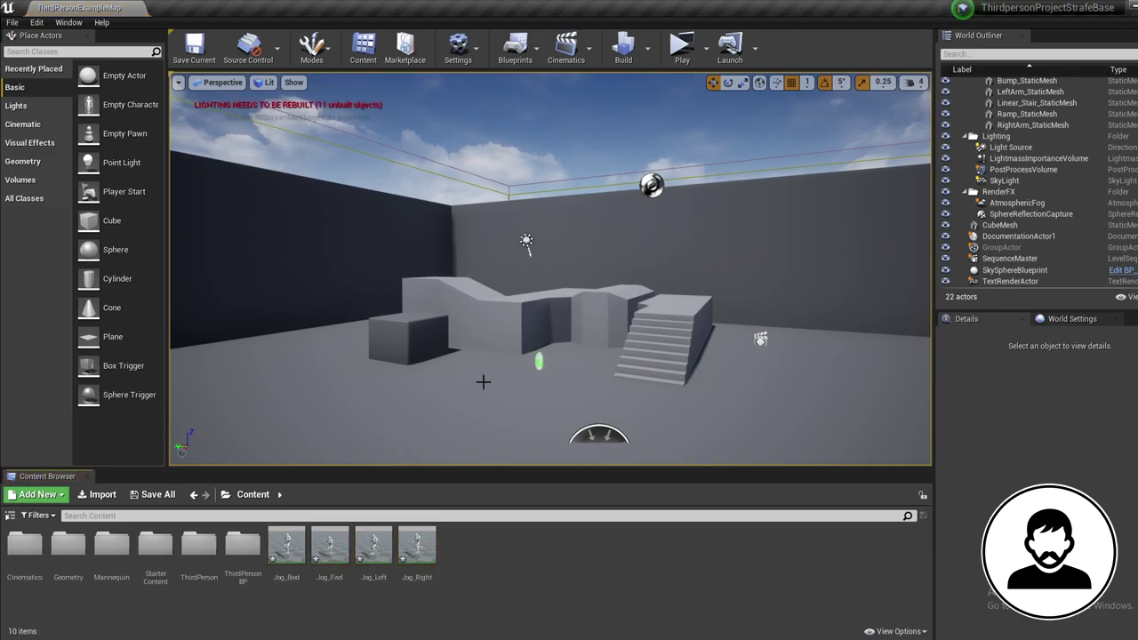
right_drag(483, 381, 488, 417)
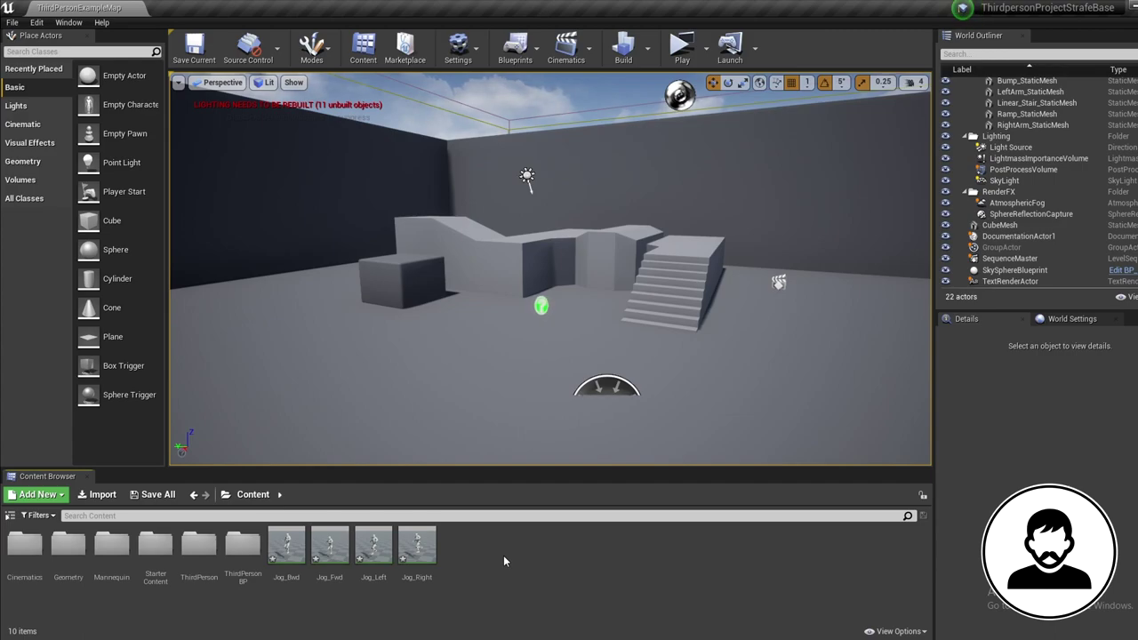
Create a Blend Space on UE4_Mannequin_Skeleton named Char_Blend and open it in the editor.
right_click(475, 551)
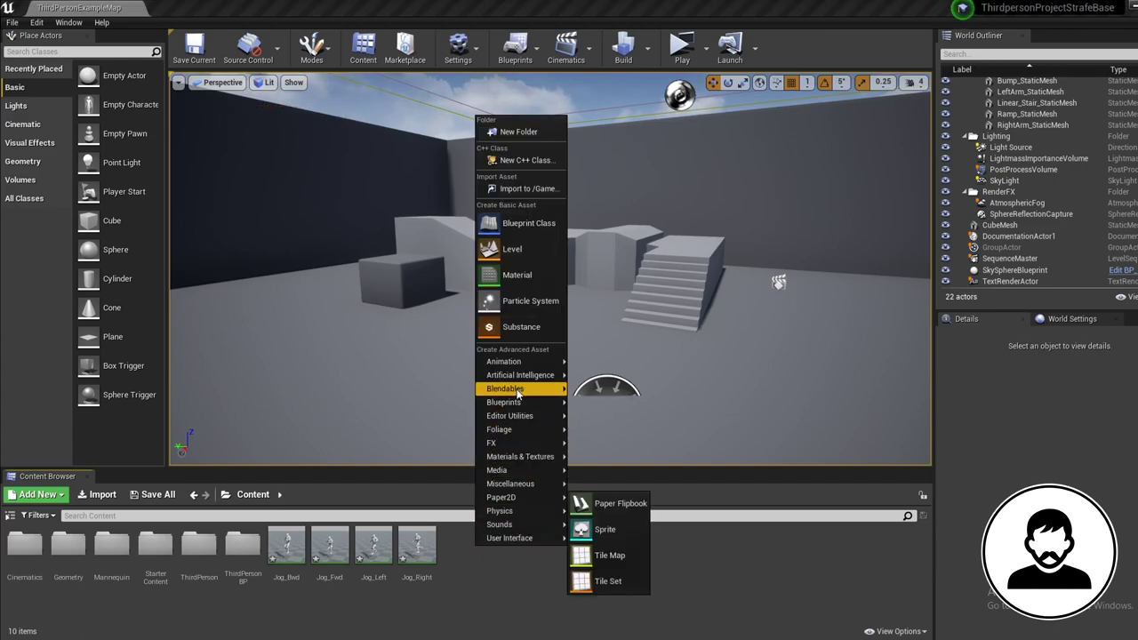
mouse_move(519, 367)
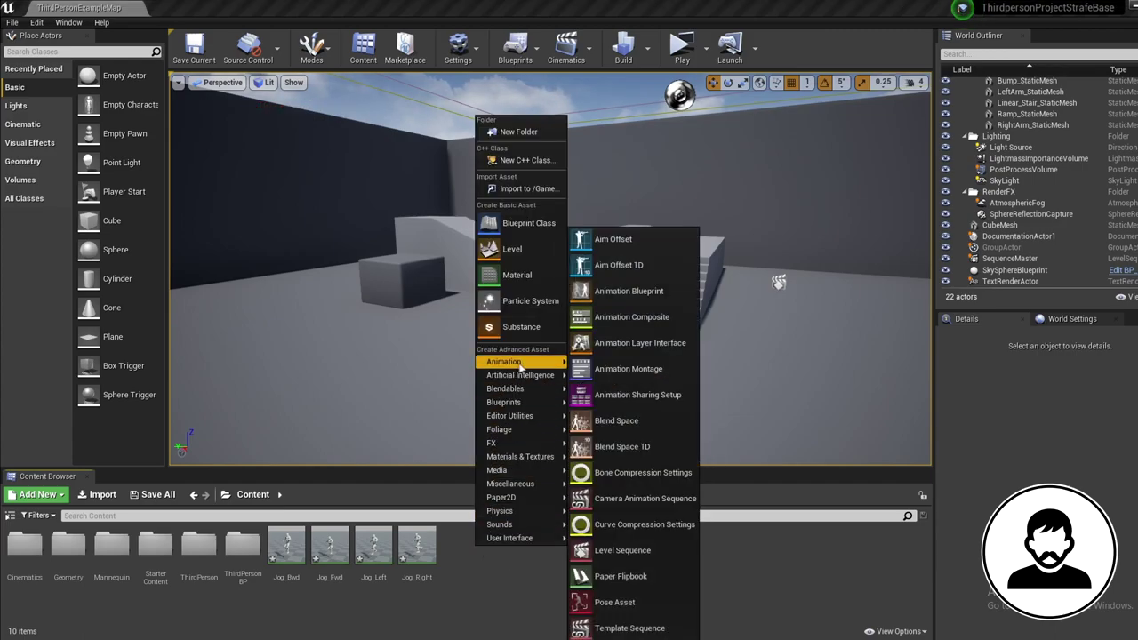
click(625, 421)
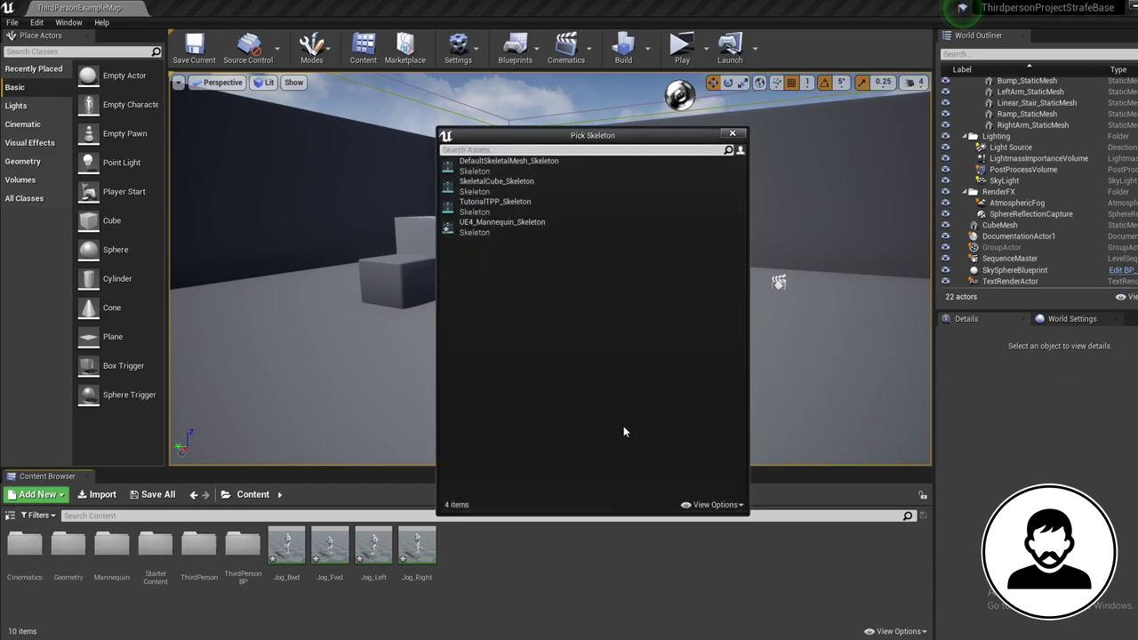
click(534, 228)
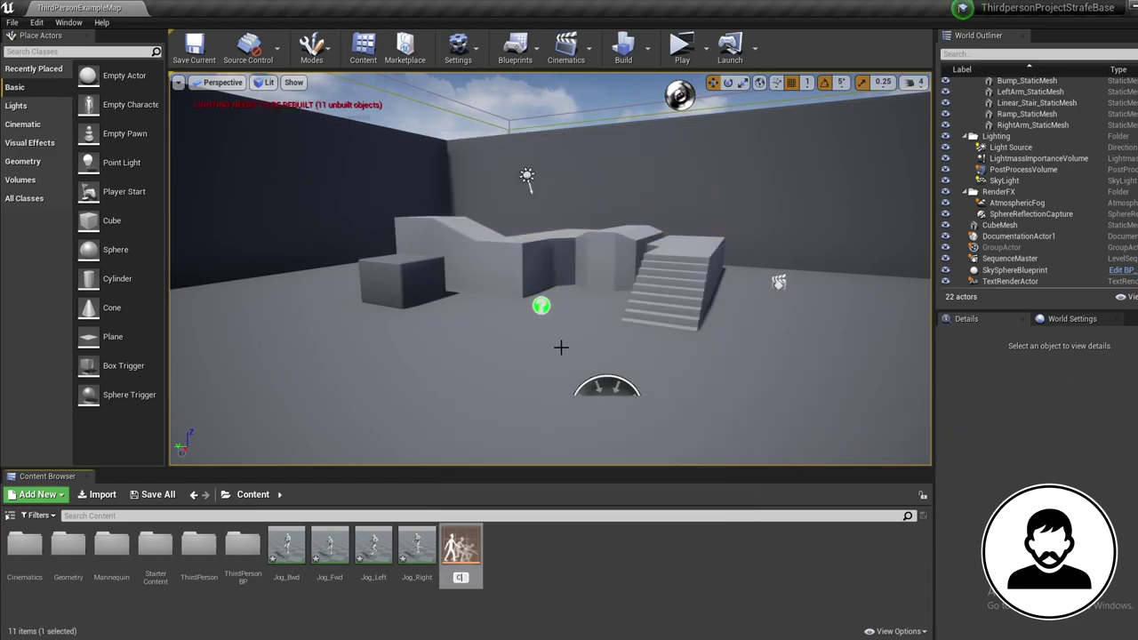
key(Return)
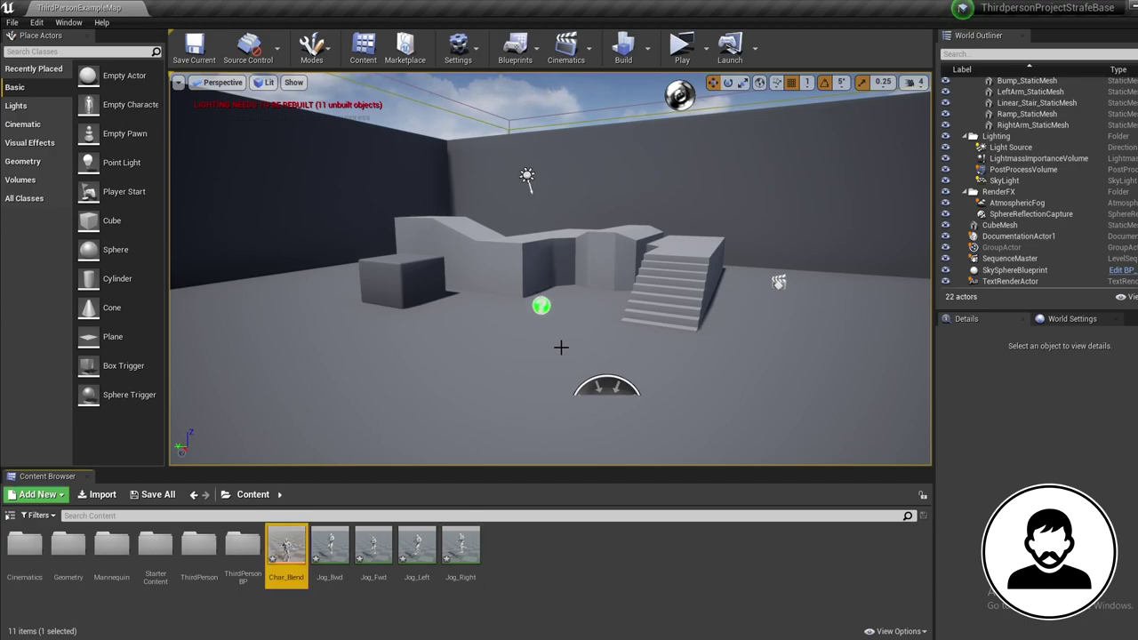
double_click(287, 546)
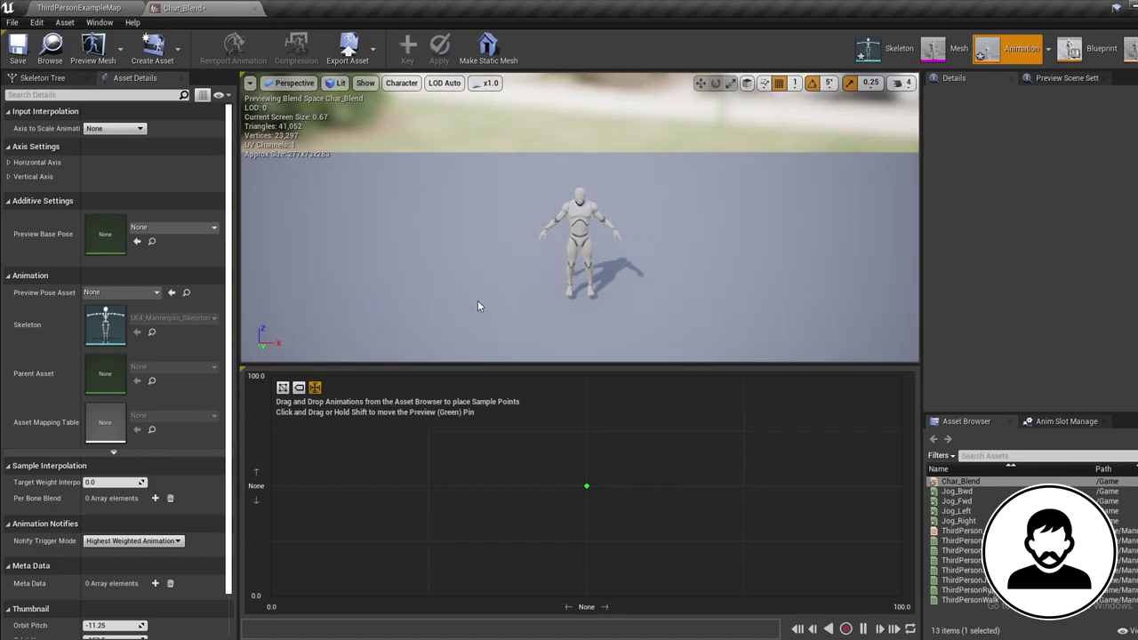
Name the horizontal axis Direction, spanning -180 to 180.
drag(592, 484, 268, 512)
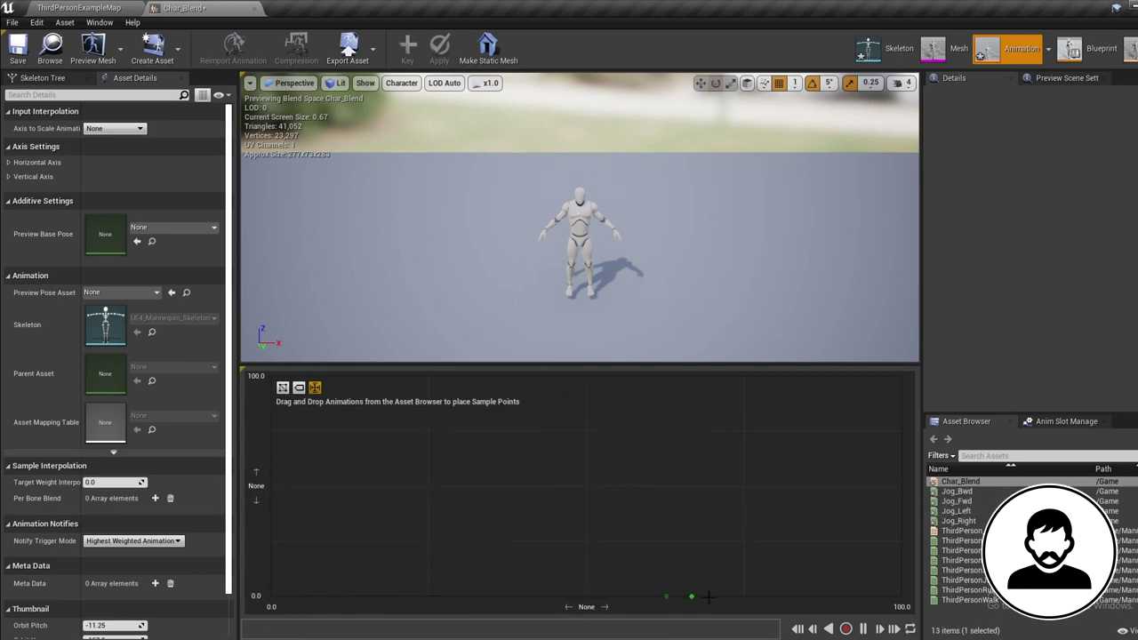
drag(709, 597, 587, 487)
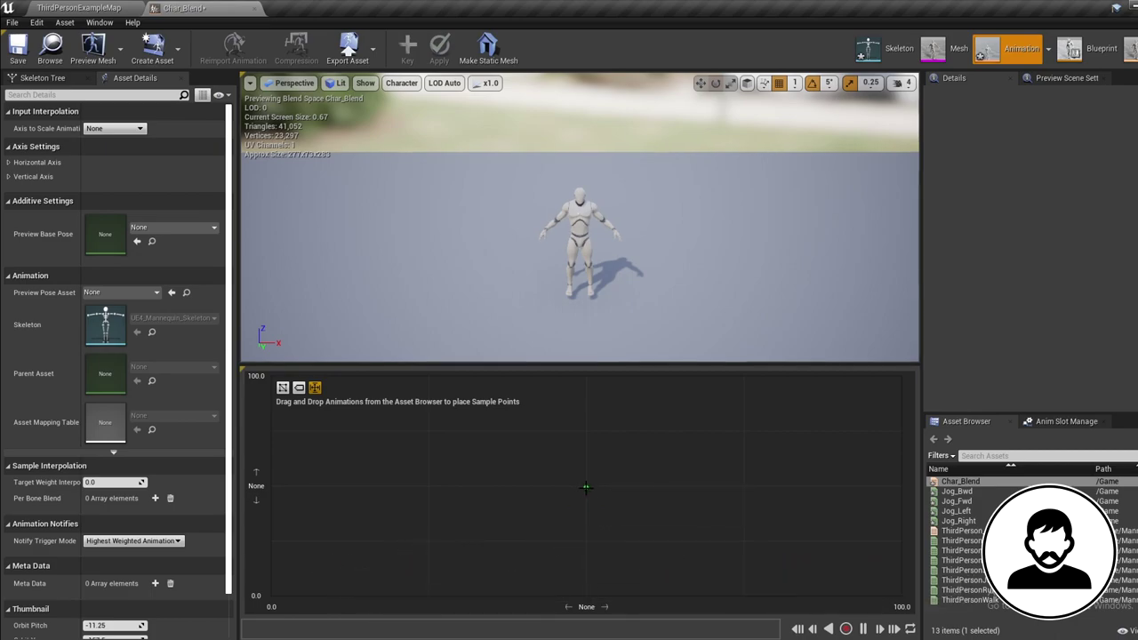
click(9, 164)
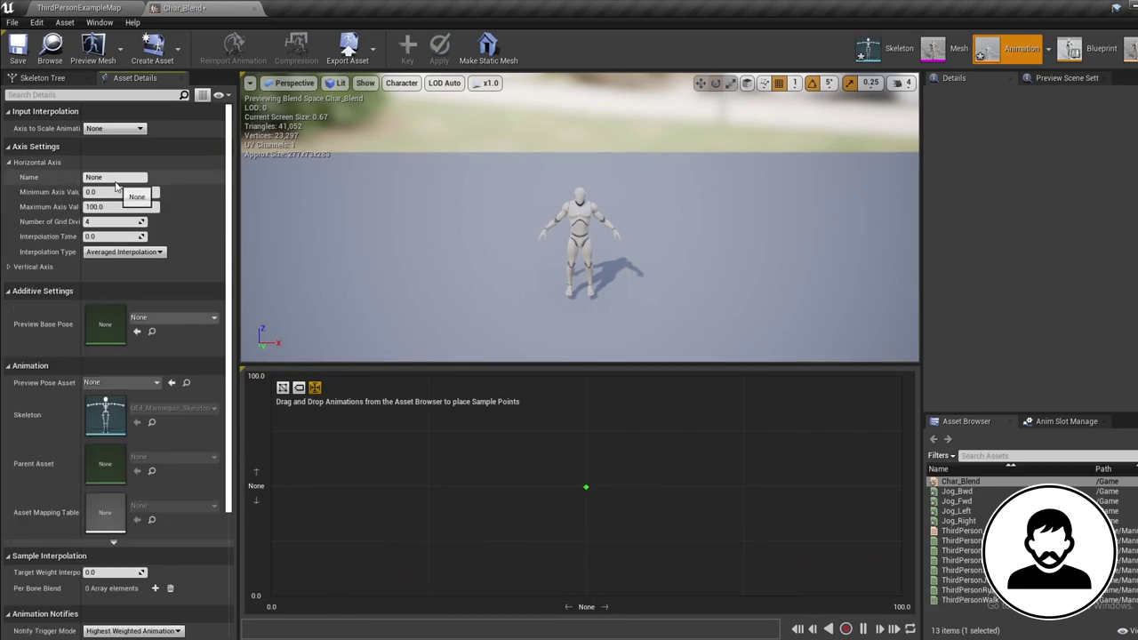
text(Direction)
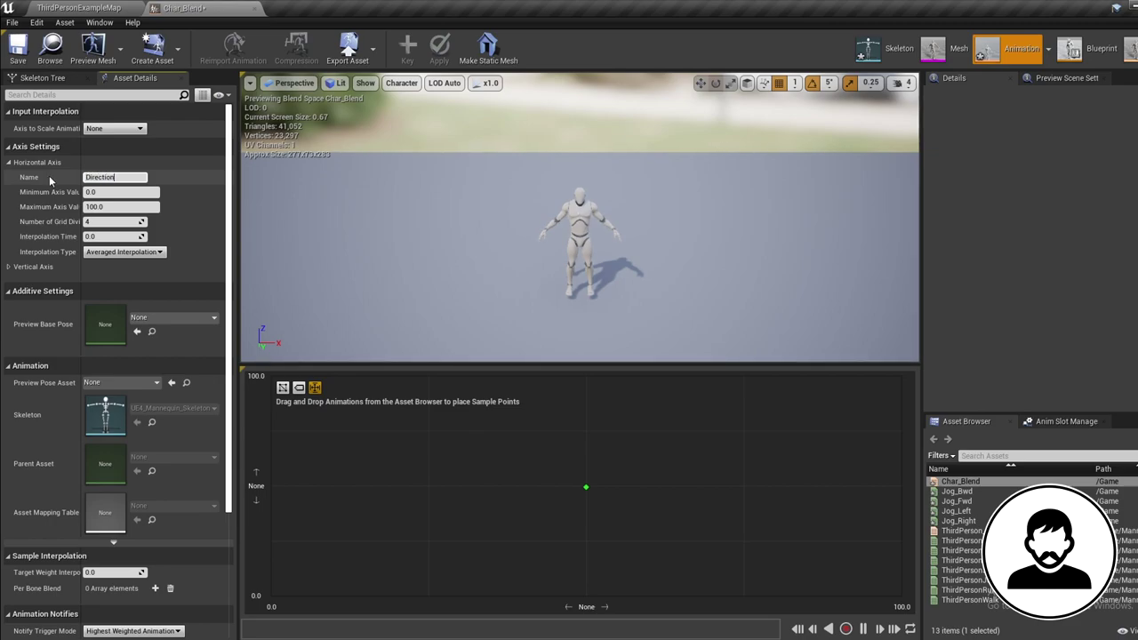
key(Return)
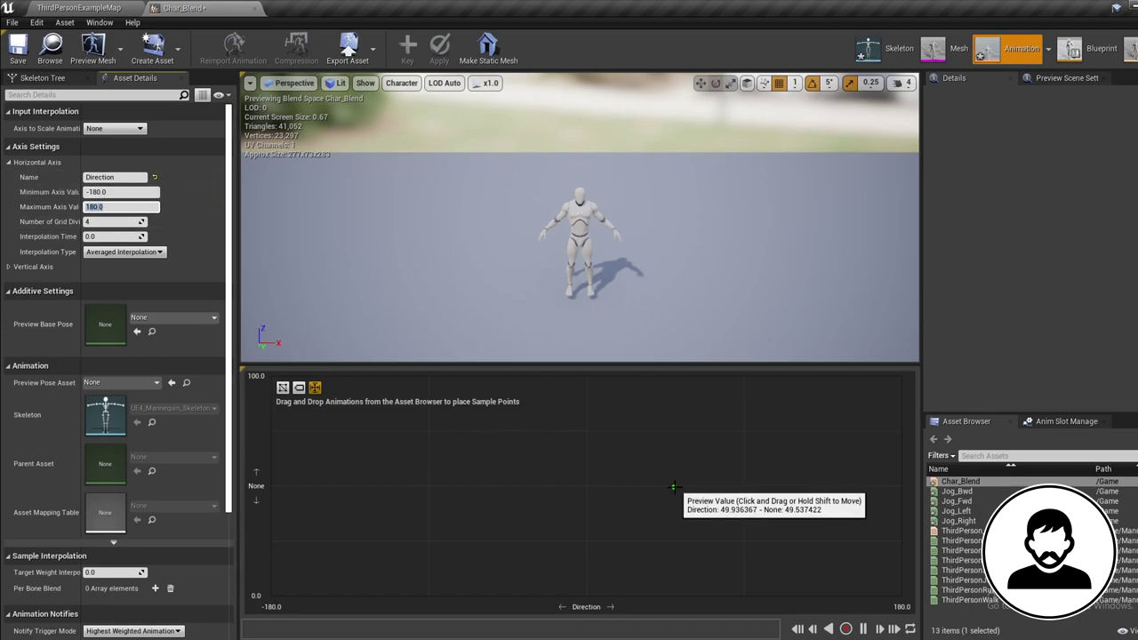
drag(673, 490, 591, 519)
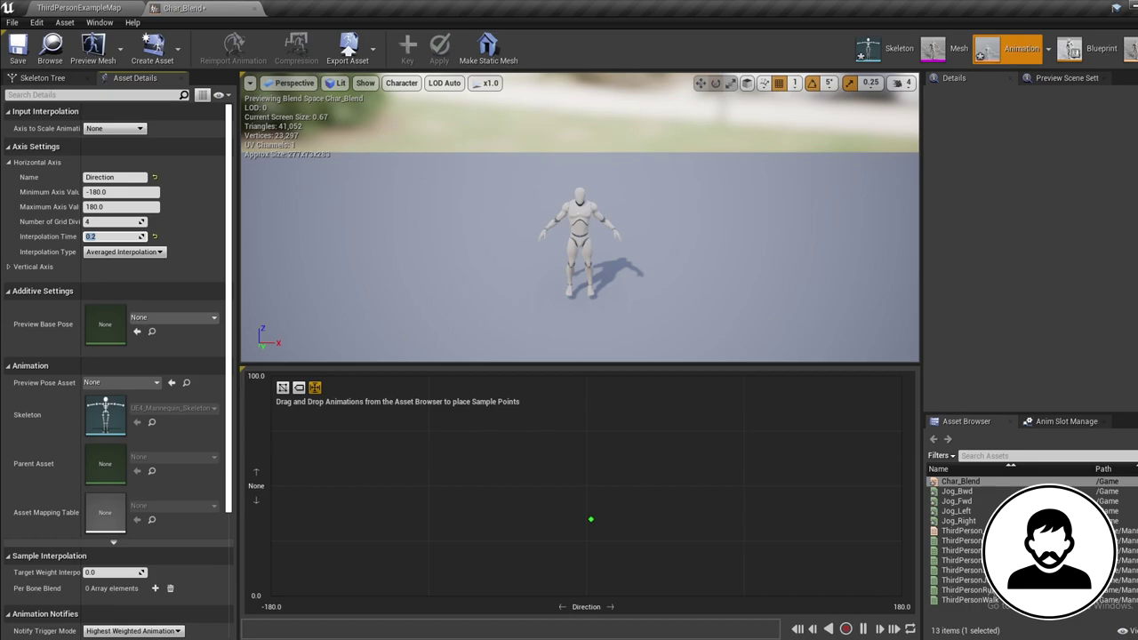
Name the vertical axis Speed with a maximum axis value of 270.
click(34, 267)
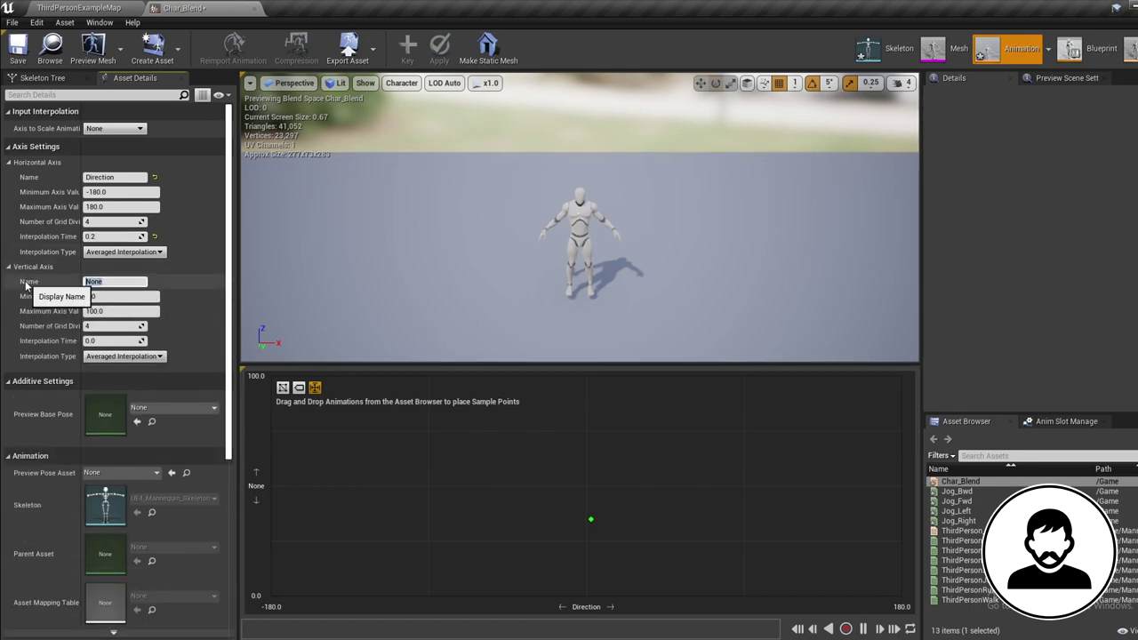
key(Tab)
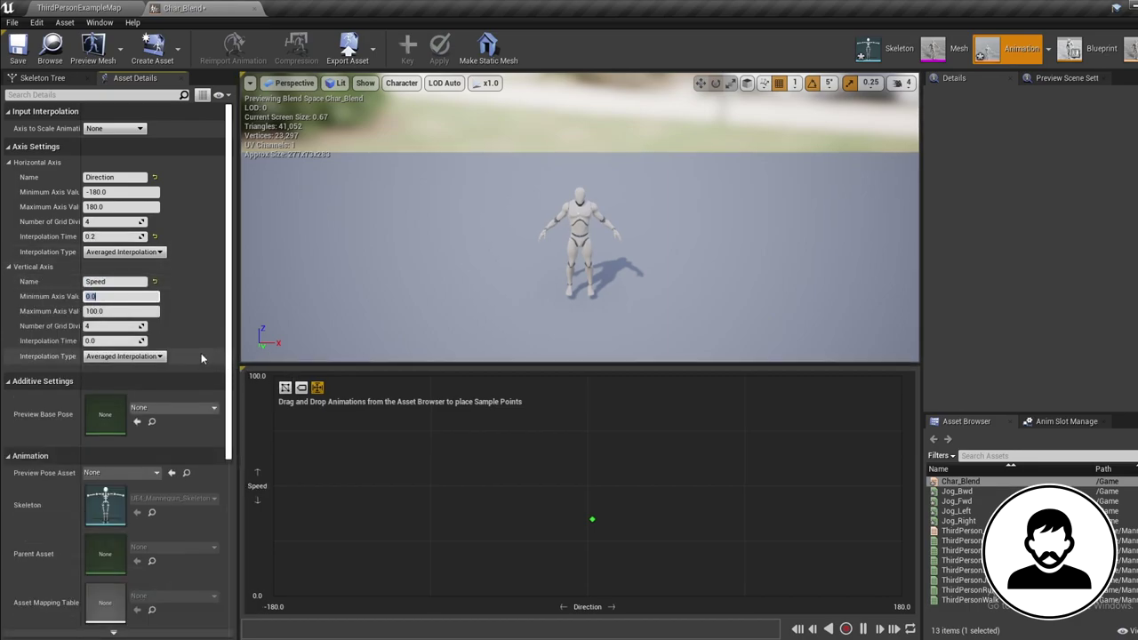
text(270)
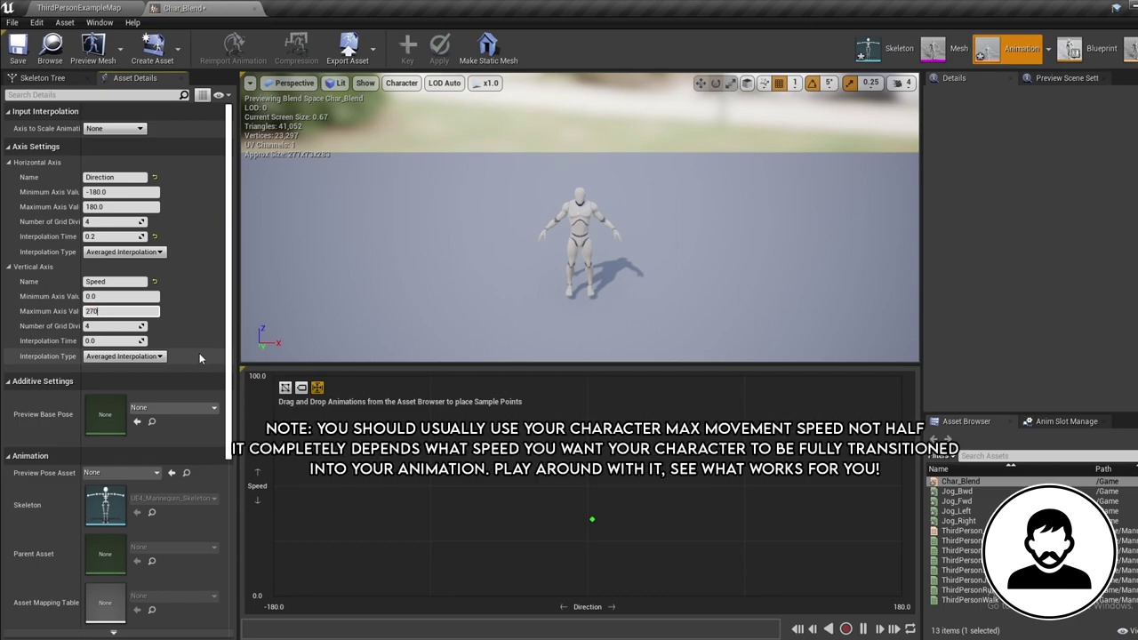
key(Return)
click(106, 341)
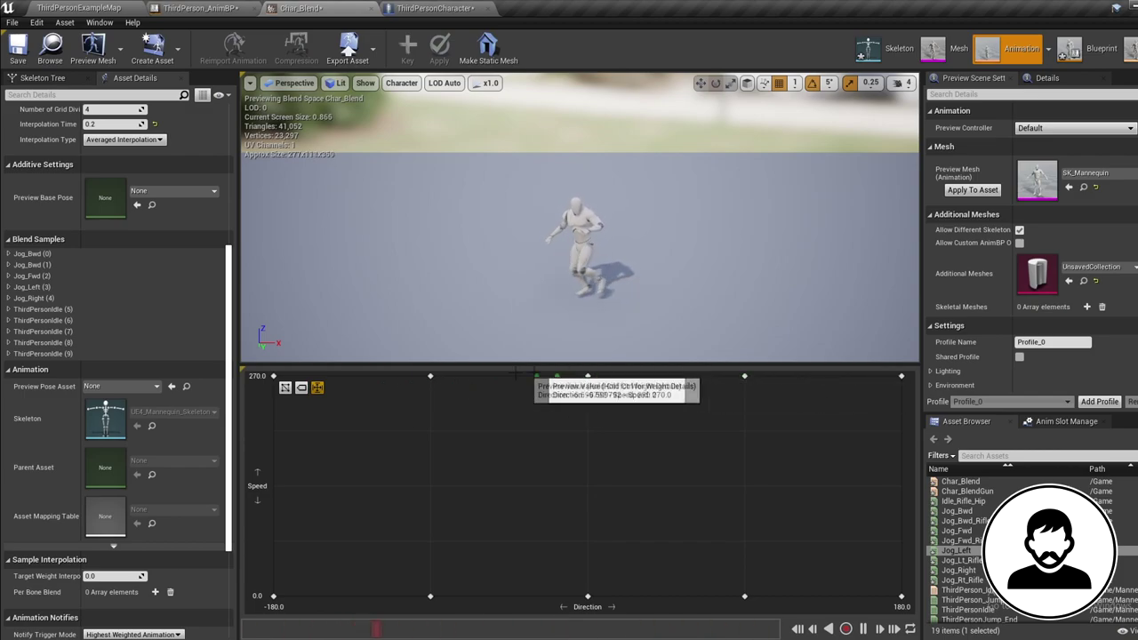
drag(515, 373, 401, 370)
drag(633, 376, 574, 376)
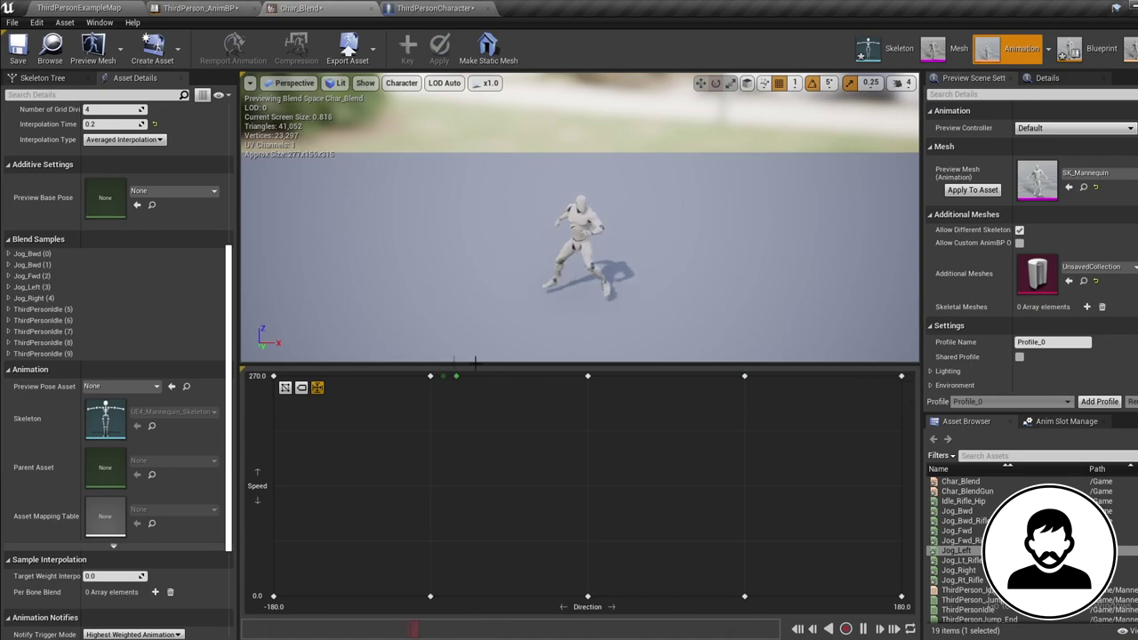
drag(742, 368, 455, 367)
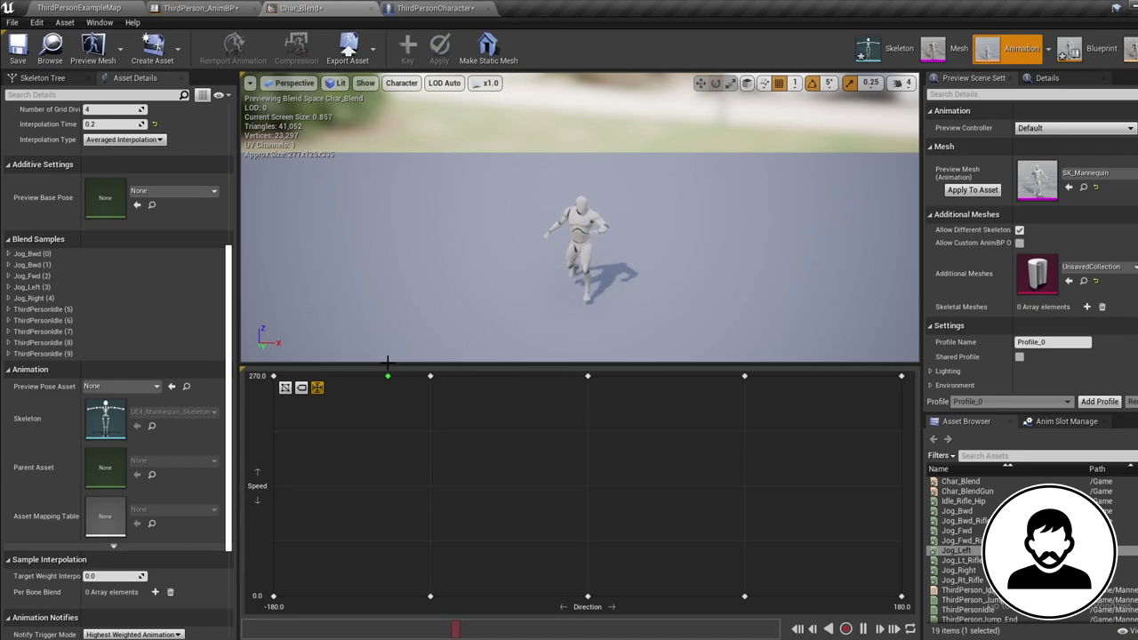
drag(745, 377, 746, 394)
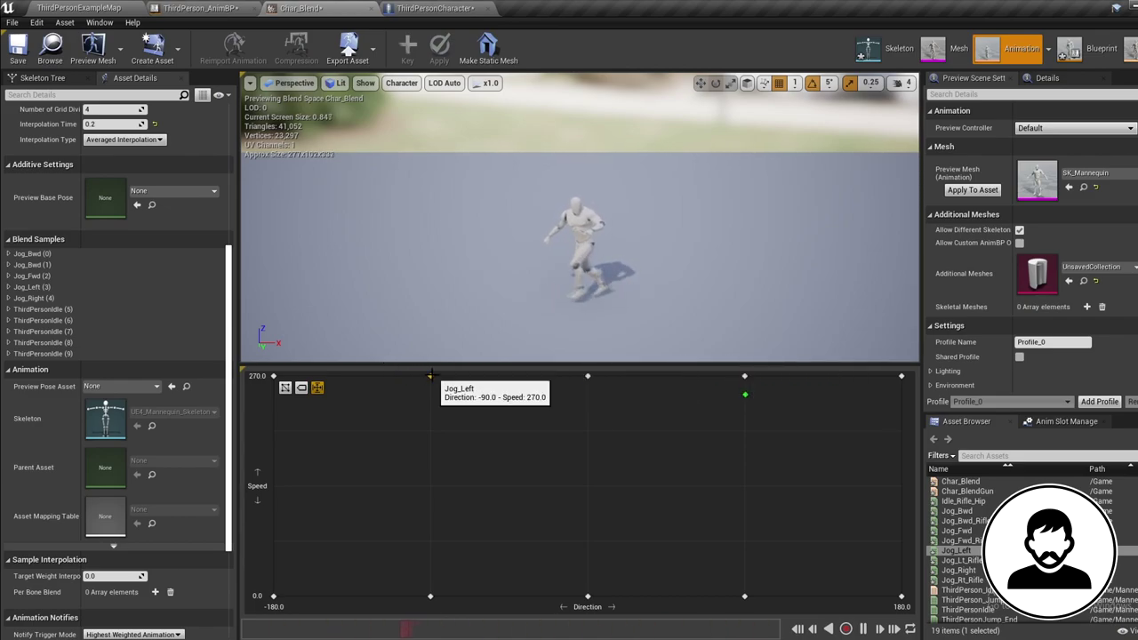
drag(746, 394, 427, 376)
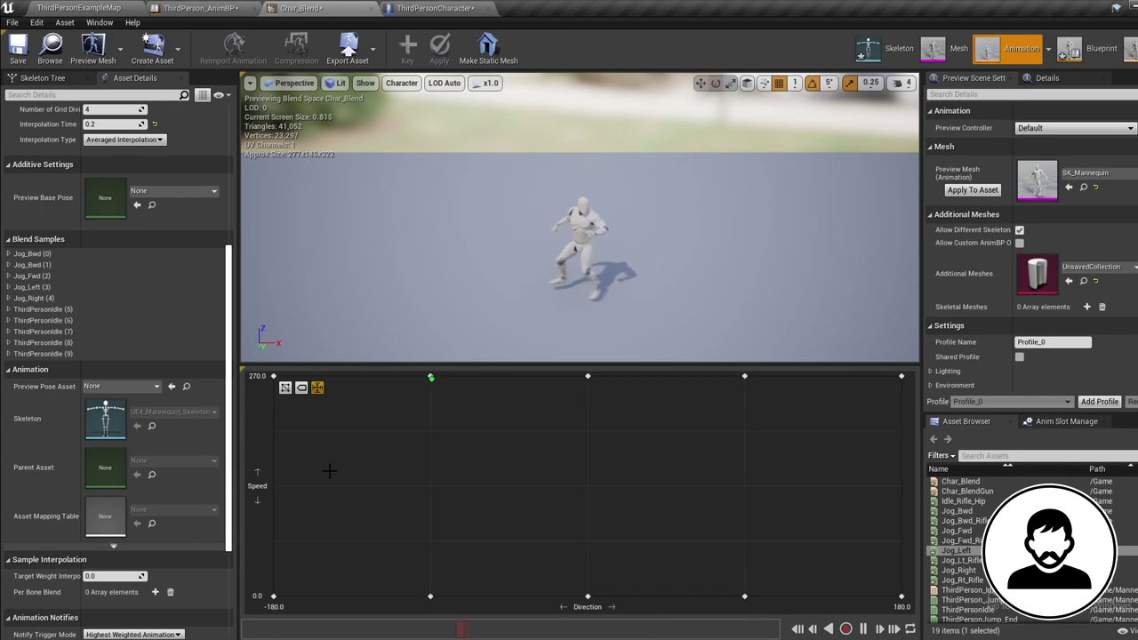
Reveal the Sample Interpolation properties in Asset Details and preview the blend toward full-speed right.
scroll(77, 458, down, 5)
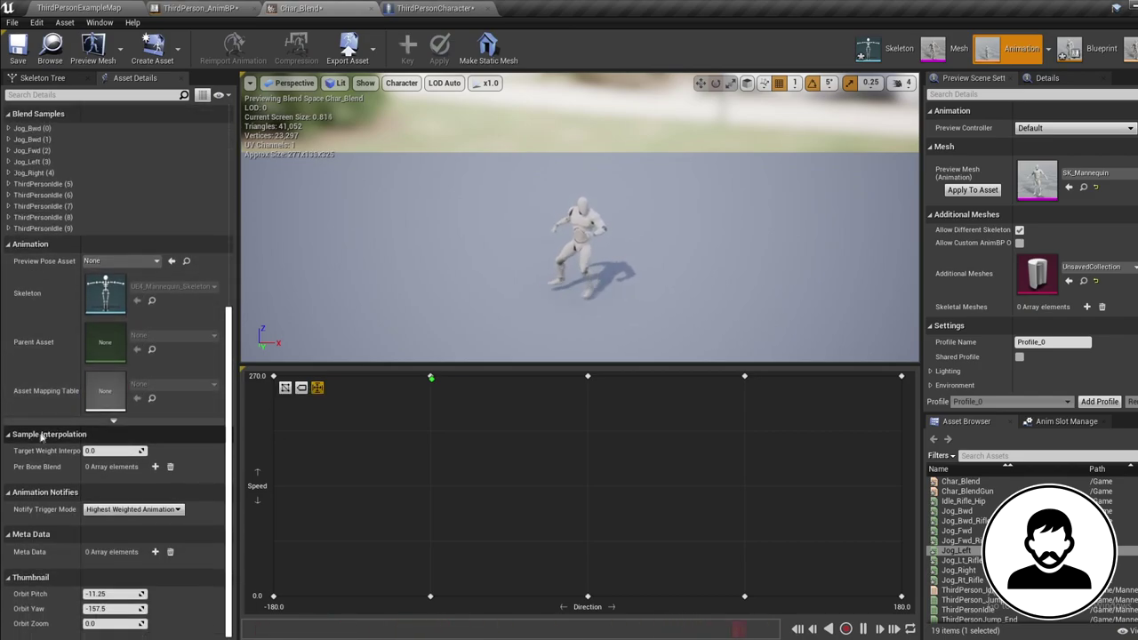
drag(79, 450, 101, 452)
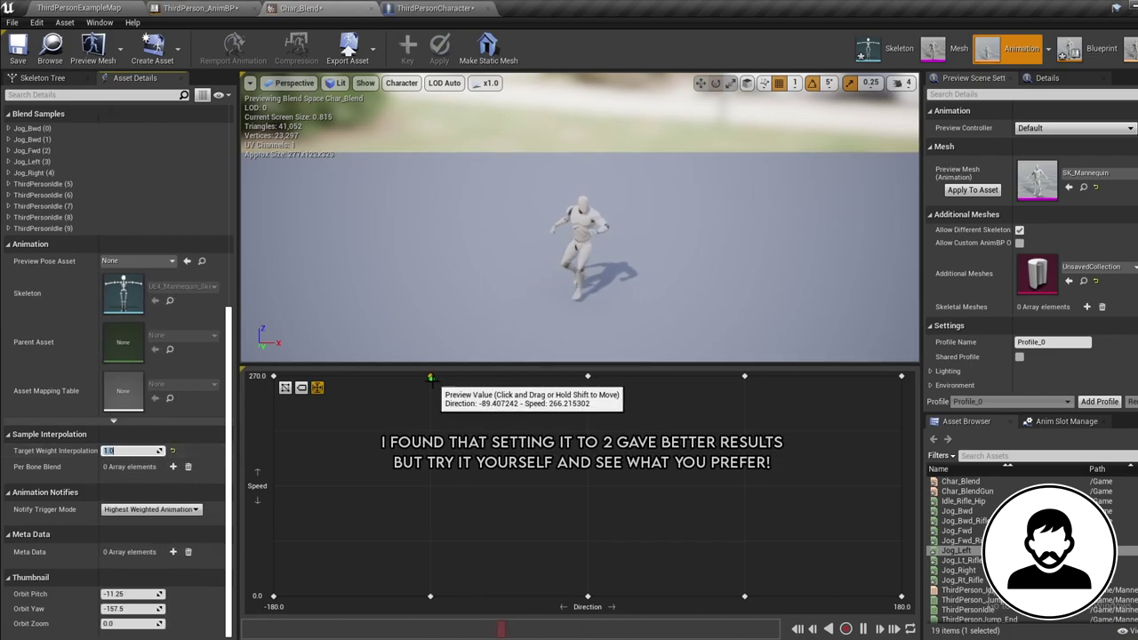
drag(431, 377, 705, 376)
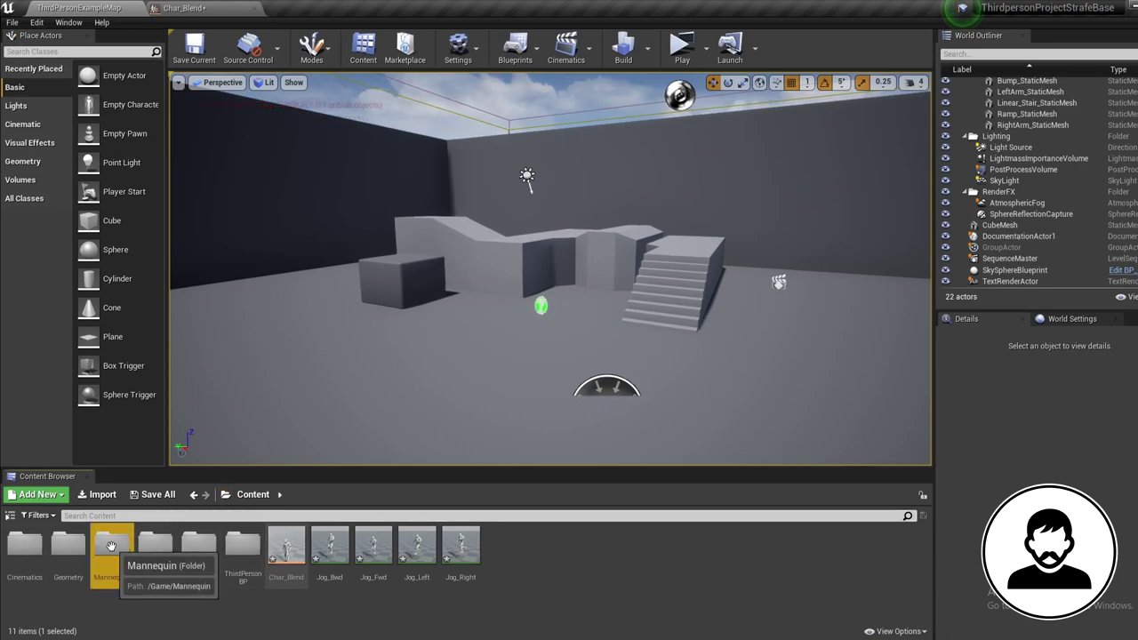
From Mannequin > Animations open ThirdPerson_AnimBP, then AnimGraph, the Default state machine and Idle/Run.
double_click(111, 543)
double_click(25, 543)
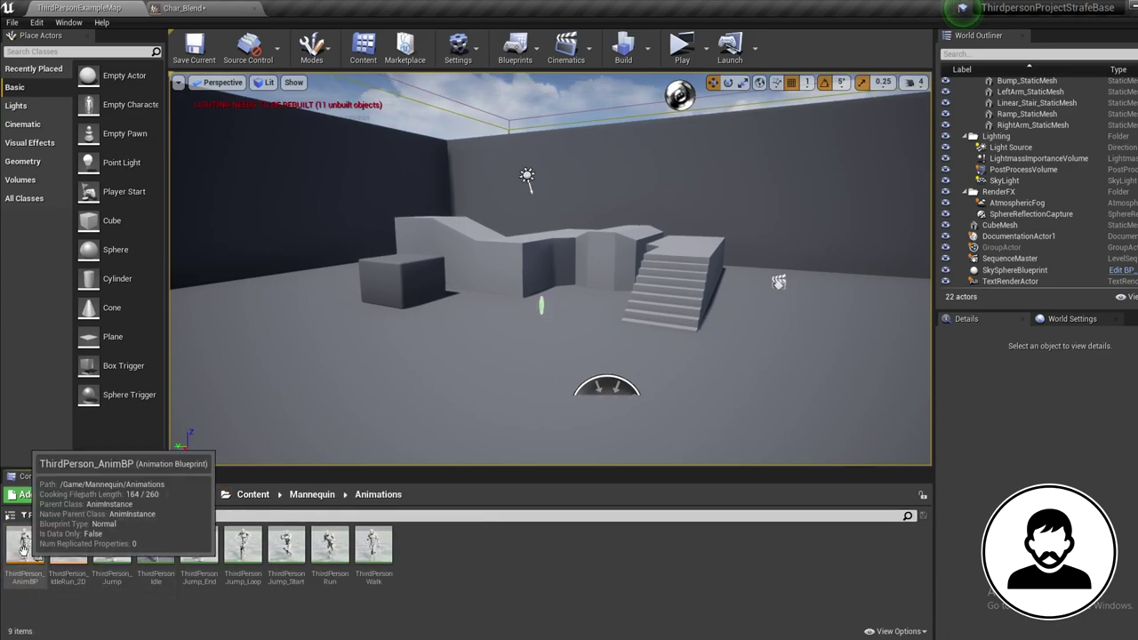
double_click(26, 547)
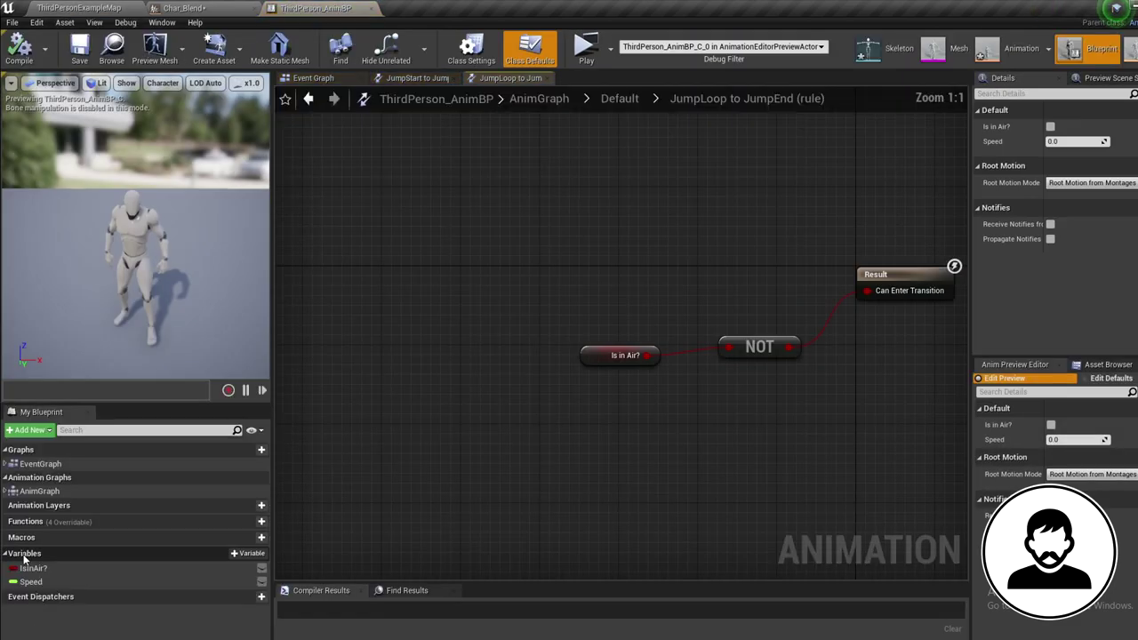
double_click(45, 491)
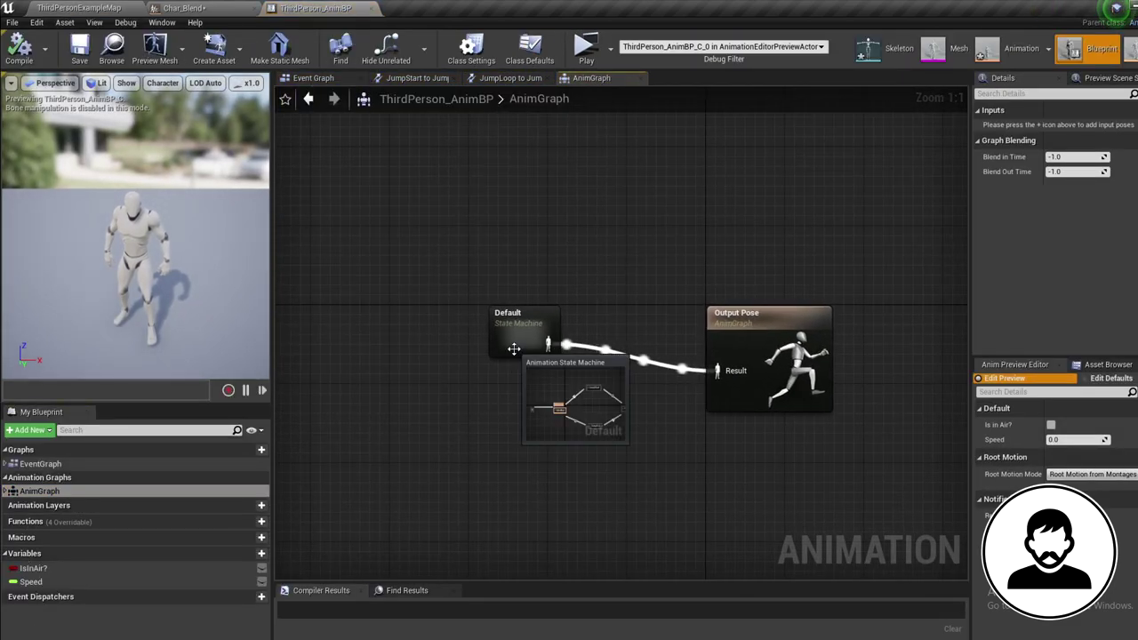
double_click(526, 356)
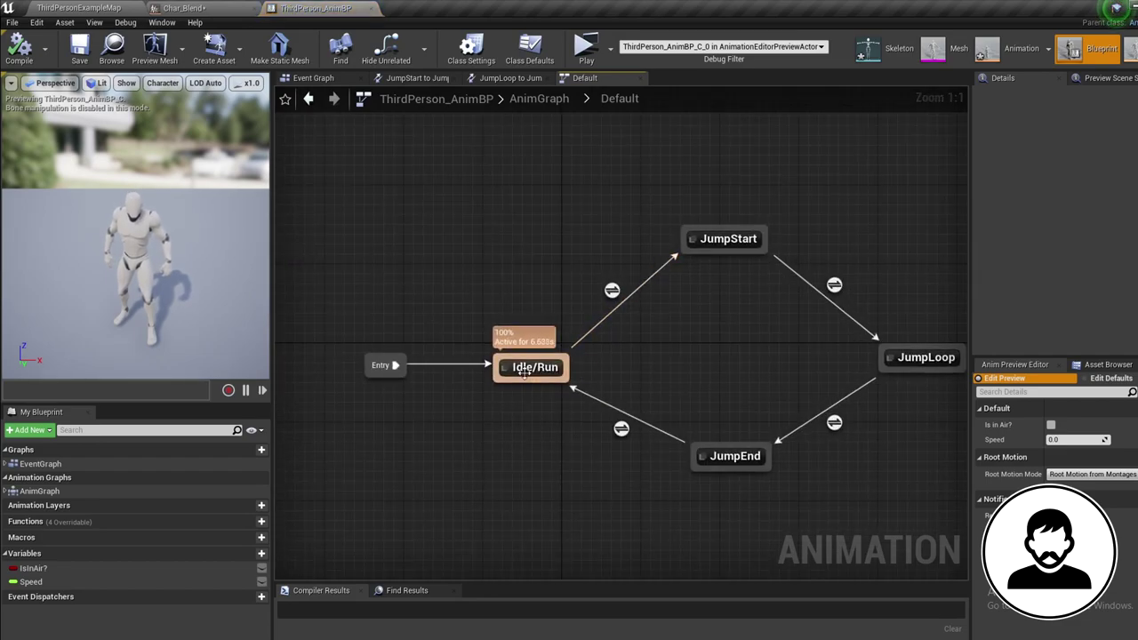
double_click(525, 369)
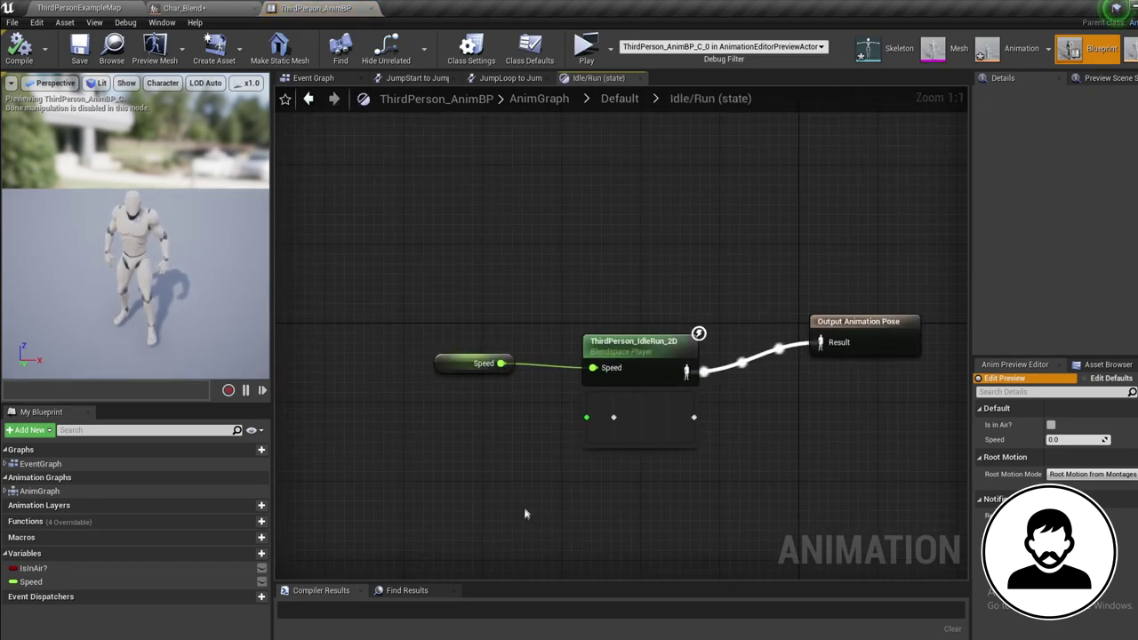
Replace the Speed and IdleRun_2D nodes with a Char_Blend player wired to Output Animation Pose.
drag(670, 418, 445, 293)
key(Delete)
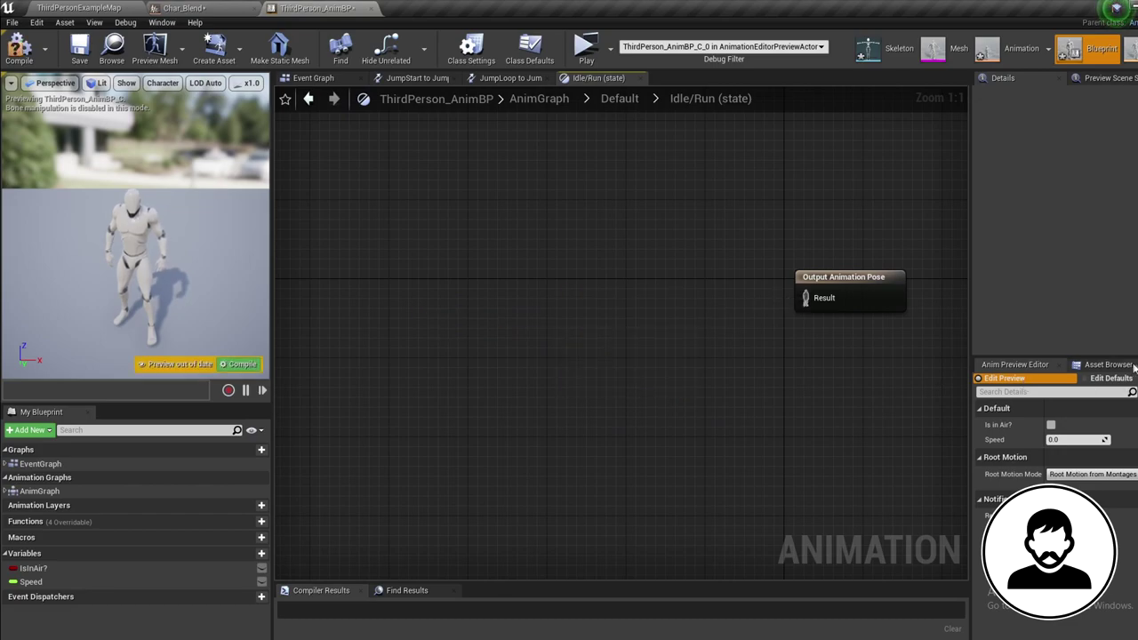
click(1108, 364)
click(1009, 425)
drag(1009, 425, 570, 282)
drag(662, 312, 811, 299)
drag(595, 299, 662, 281)
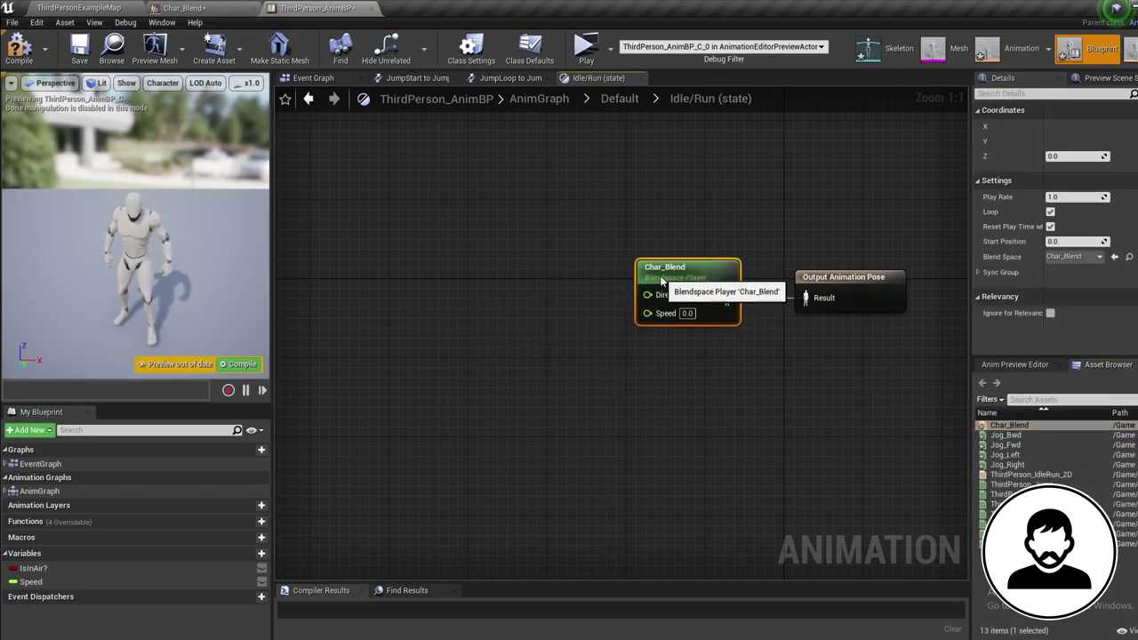
Compile the animation blueprint.
click(20, 46)
right_drag(595, 382, 530, 402)
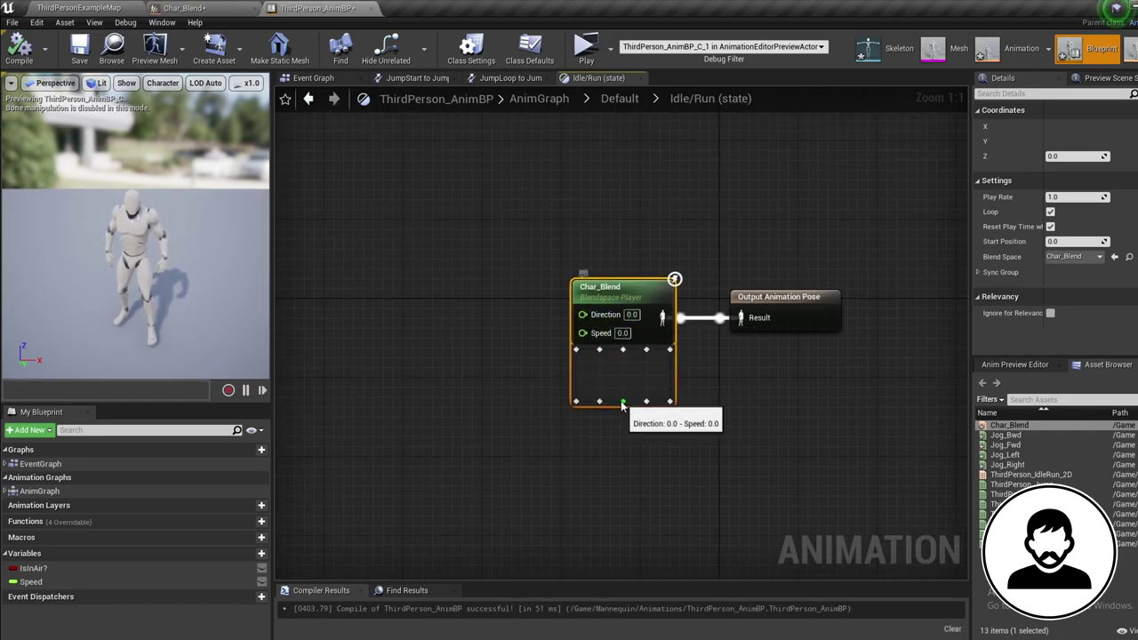
click(324, 80)
Zoom out to frame the PawnOwner, IsInAir and Speed logic in the event graph together.
right_drag(652, 397, 546, 394)
scroll(813, 402, up, 1)
scroll(814, 402, up, 3)
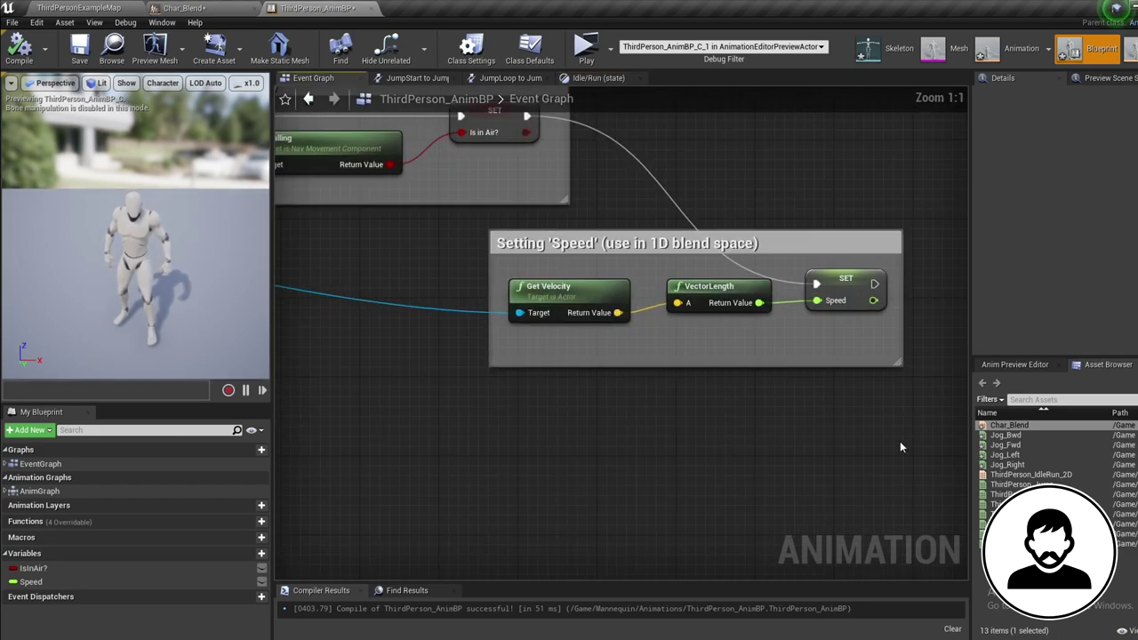
drag(900, 441, 403, 229)
right_drag(403, 228, 928, 313)
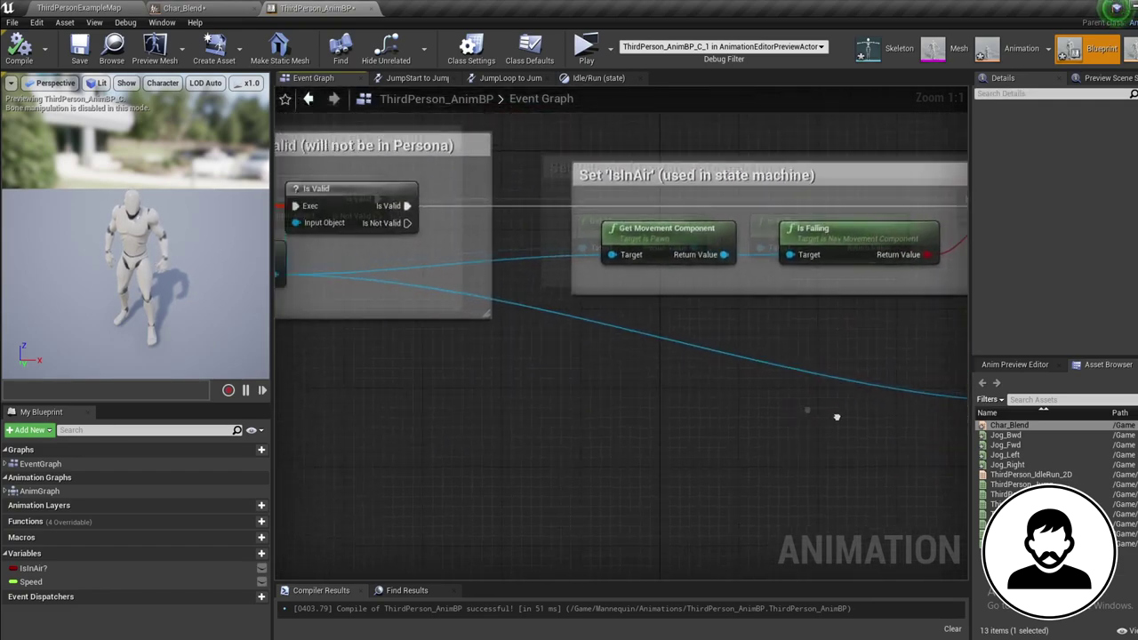
right_drag(445, 267, 657, 281)
scroll(554, 376, down, 4)
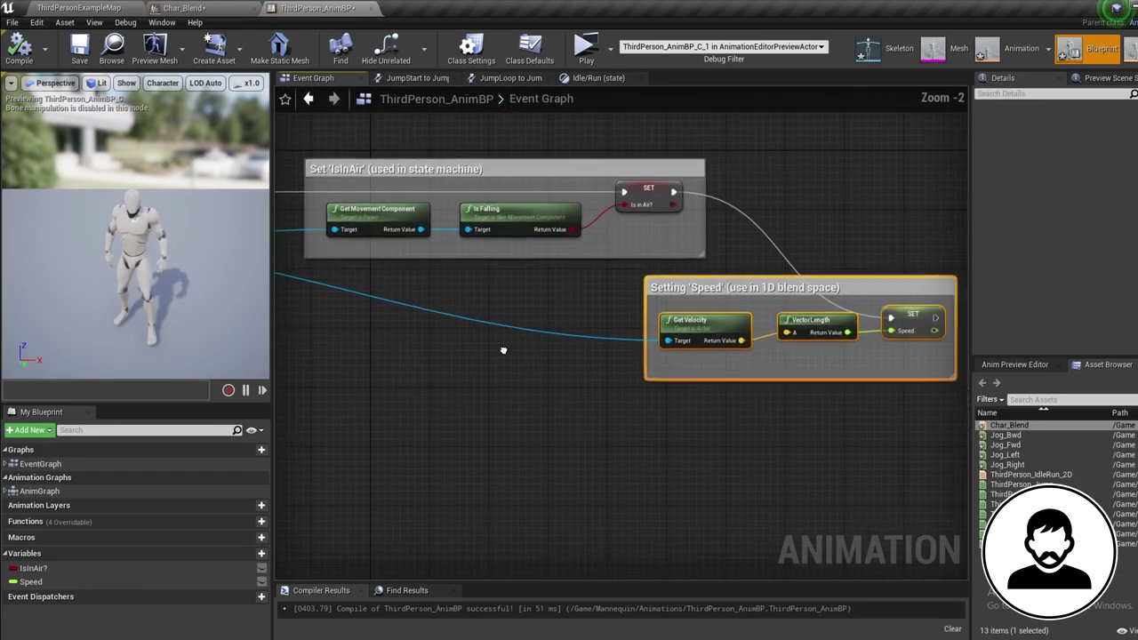
click(686, 421)
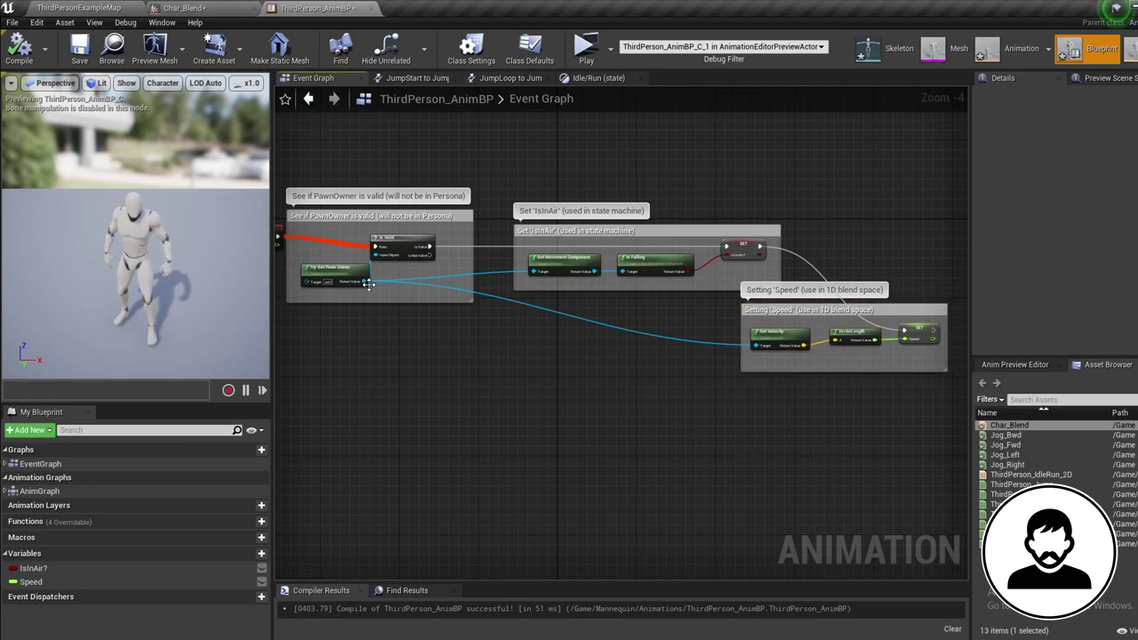
Add GetActorRotation from the pawn owner and feed it with Get Velocity into Calculate Direction.
drag(368, 283, 672, 411)
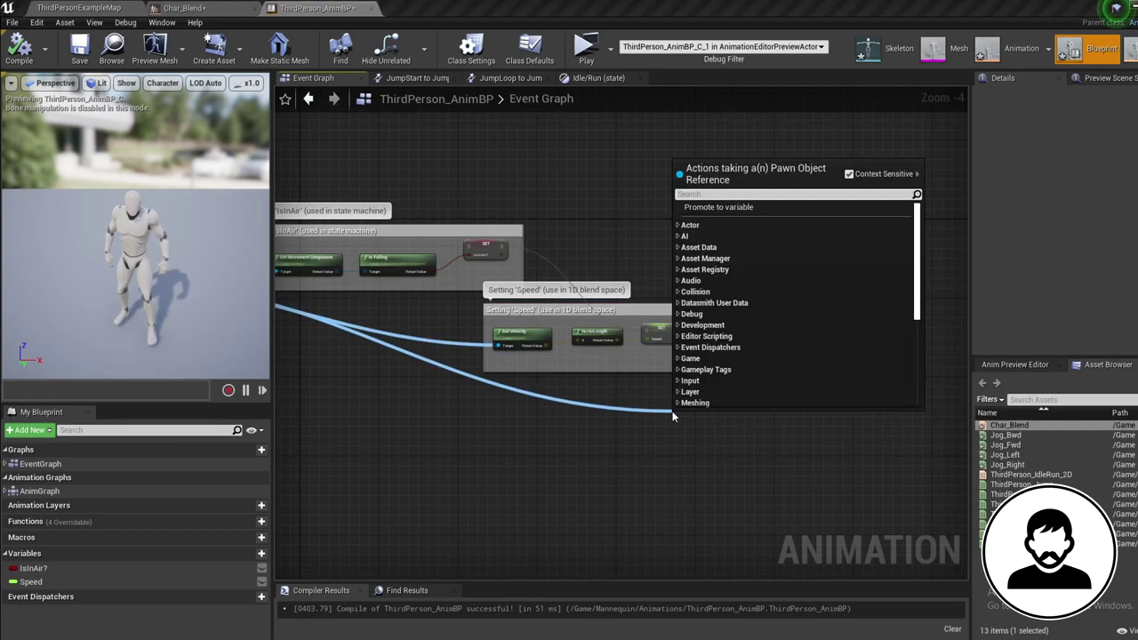
text(get actor rot)
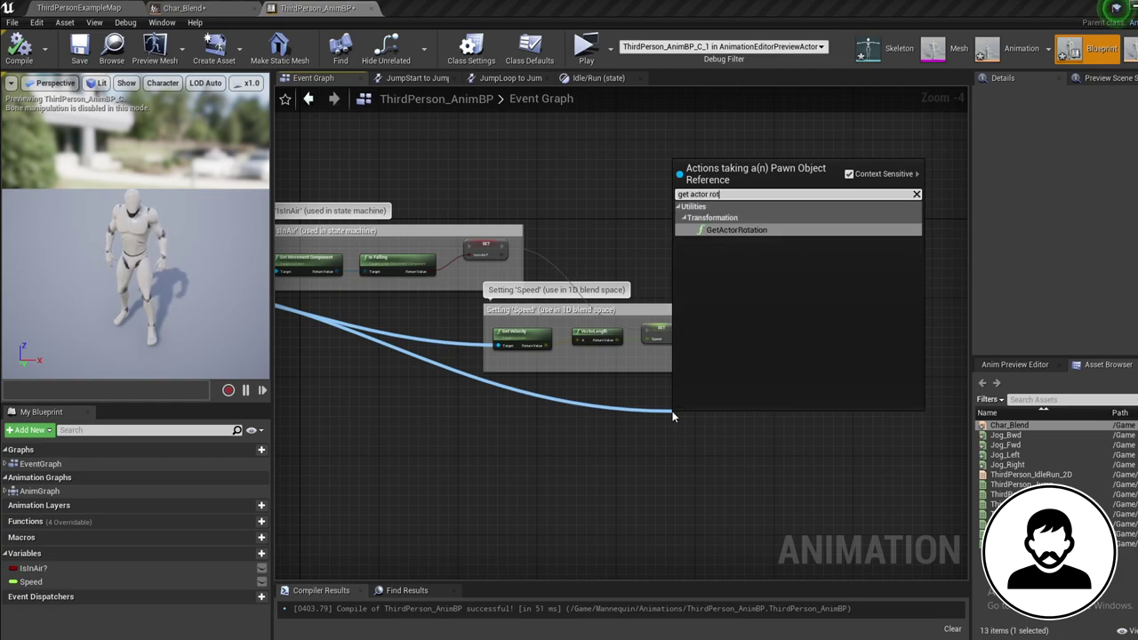
key(Return)
scroll(672, 411, up, 3)
drag(703, 416, 383, 367)
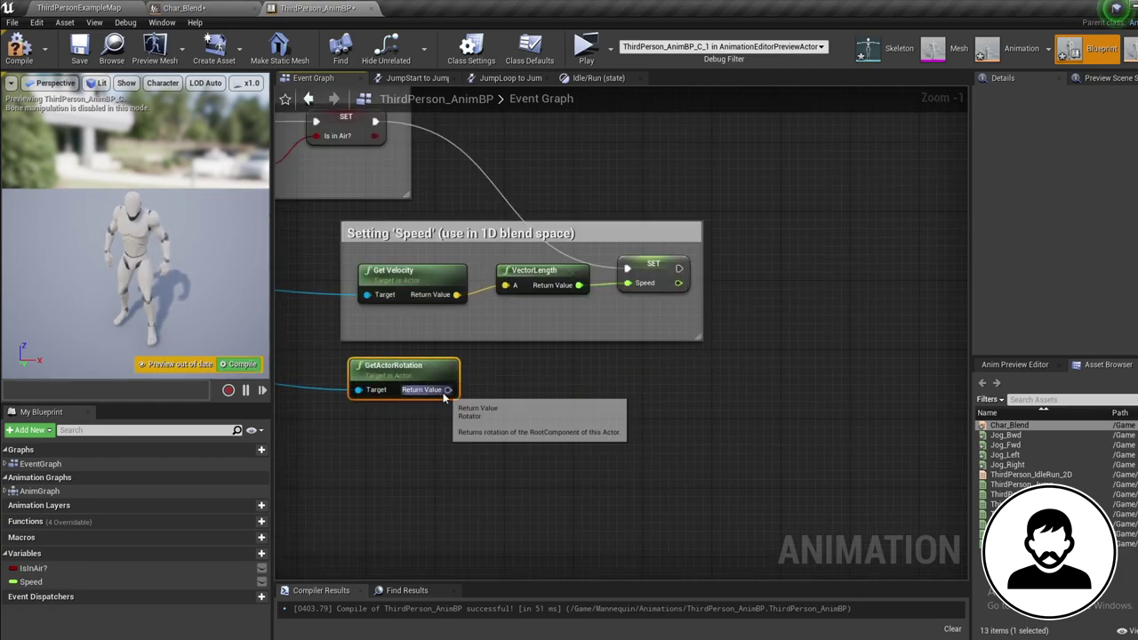
drag(447, 389, 568, 368)
text(direction)
key(Return)
drag(456, 294, 574, 416)
Promote Calculate Direction's result to a Direction variable, chain it after SET Speed, and compile.
right_drag(765, 433, 729, 399)
drag(647, 373, 656, 378)
drag(724, 372, 724, 372)
click(760, 414)
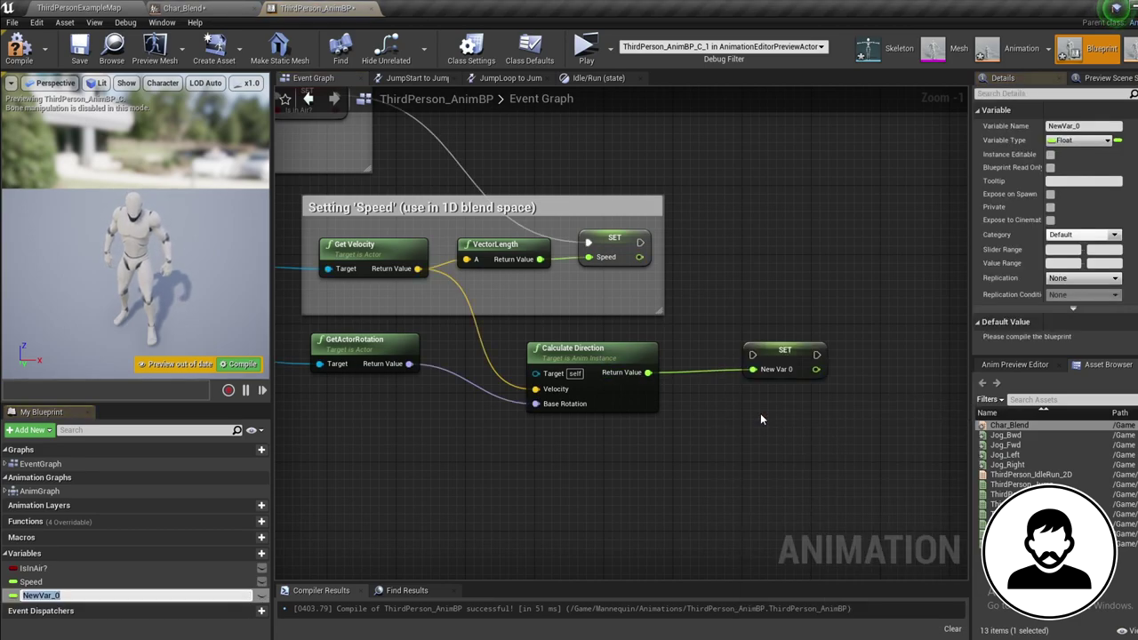
text(Direction)
key(Return)
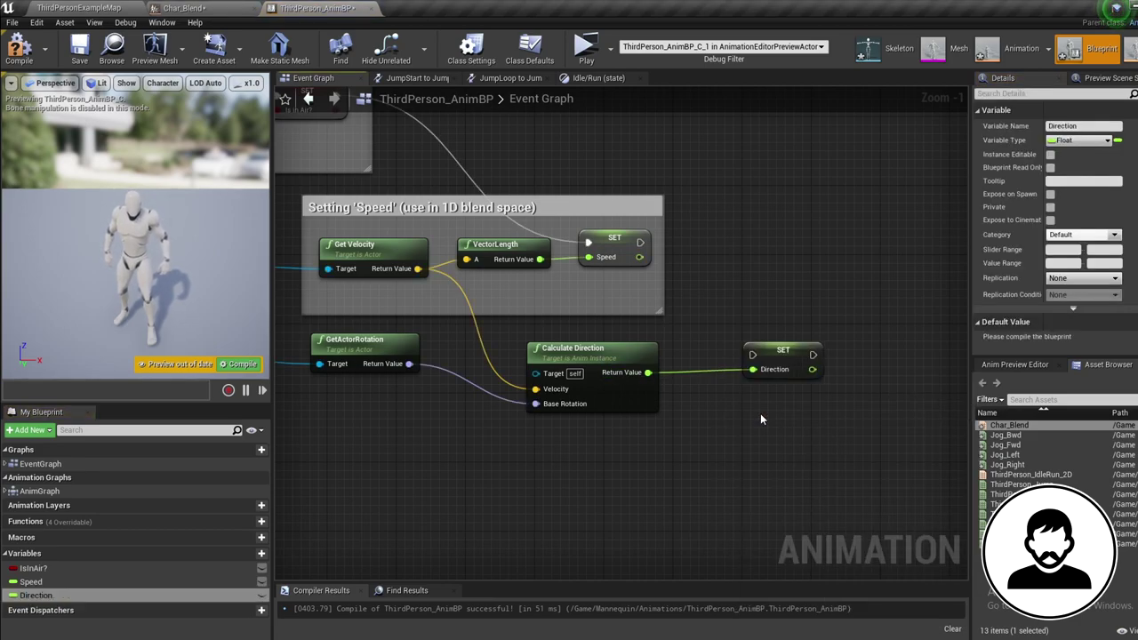
drag(640, 241, 753, 354)
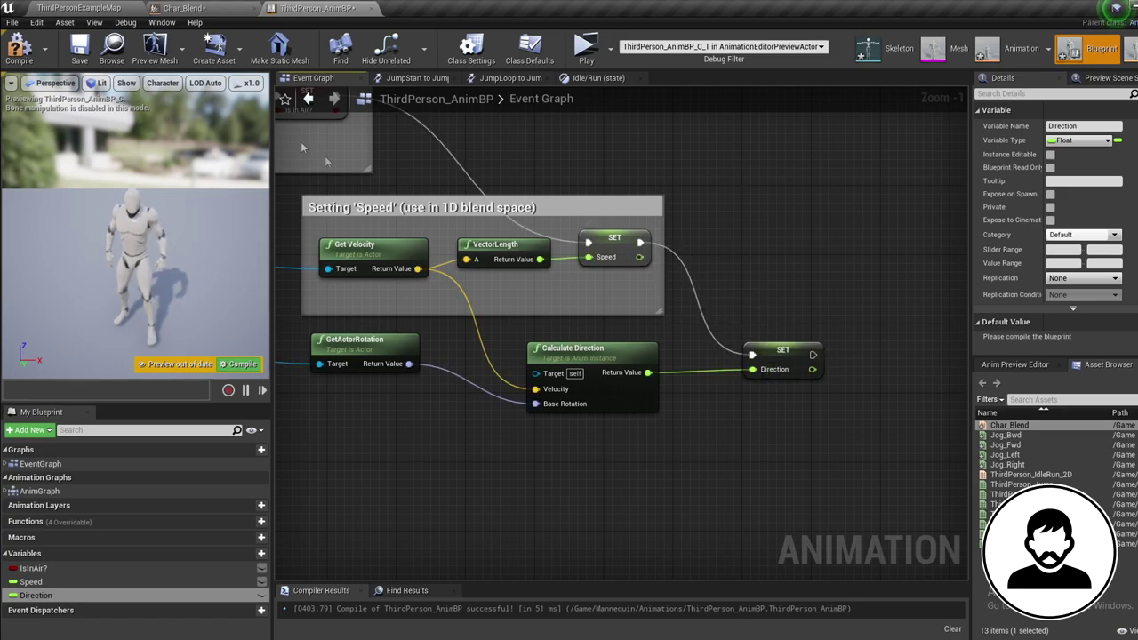
click(21, 56)
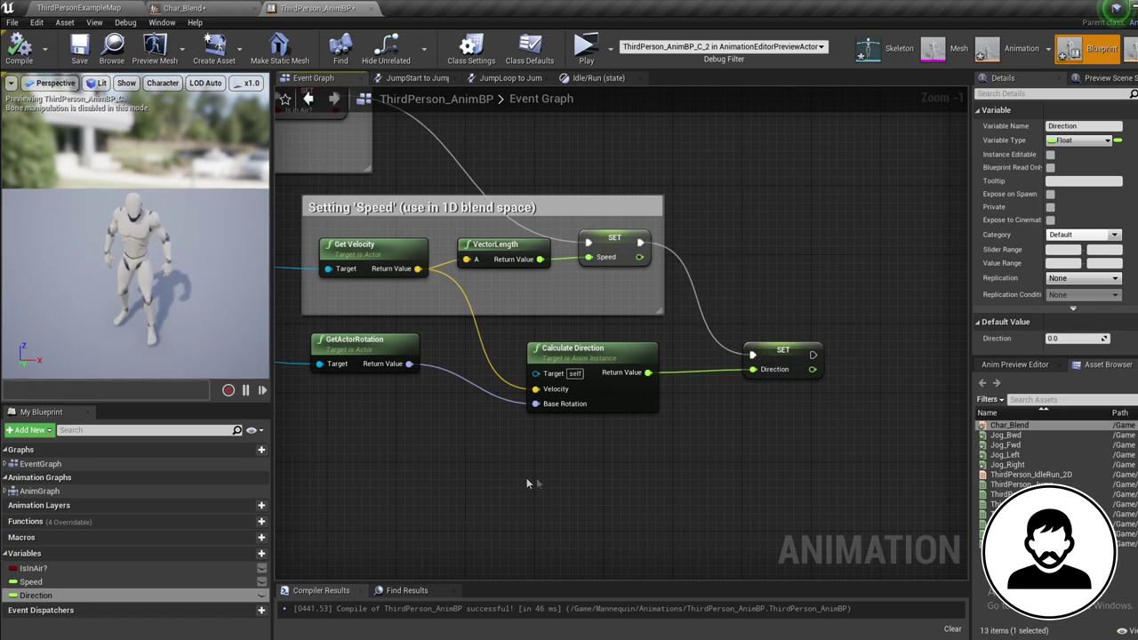
right_drag(528, 483, 597, 488)
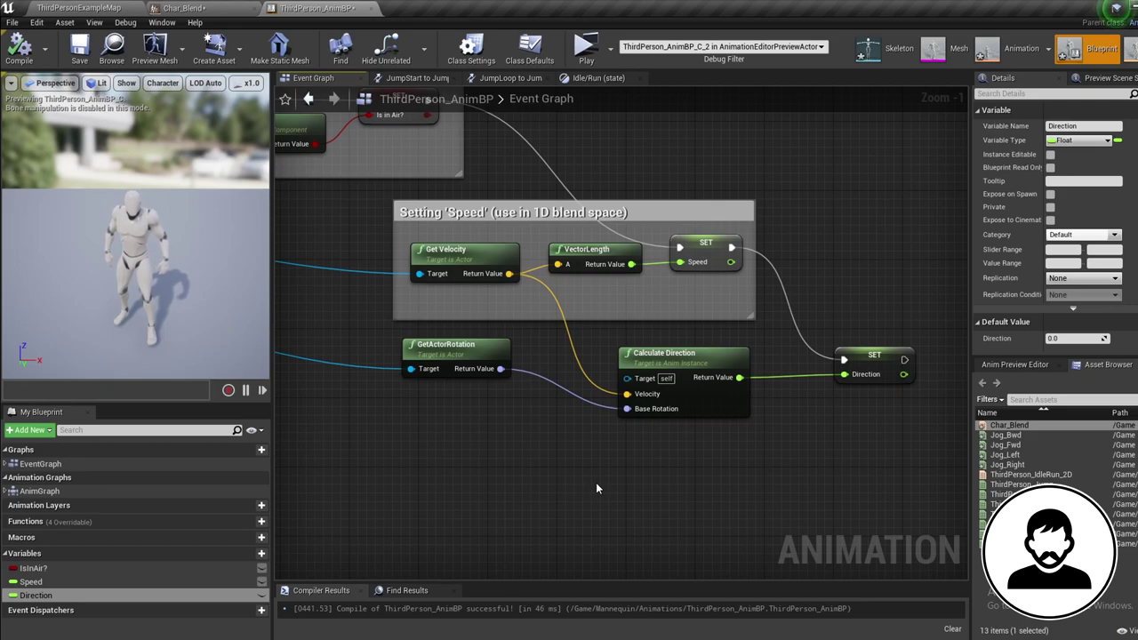
scroll(574, 485, down, 1)
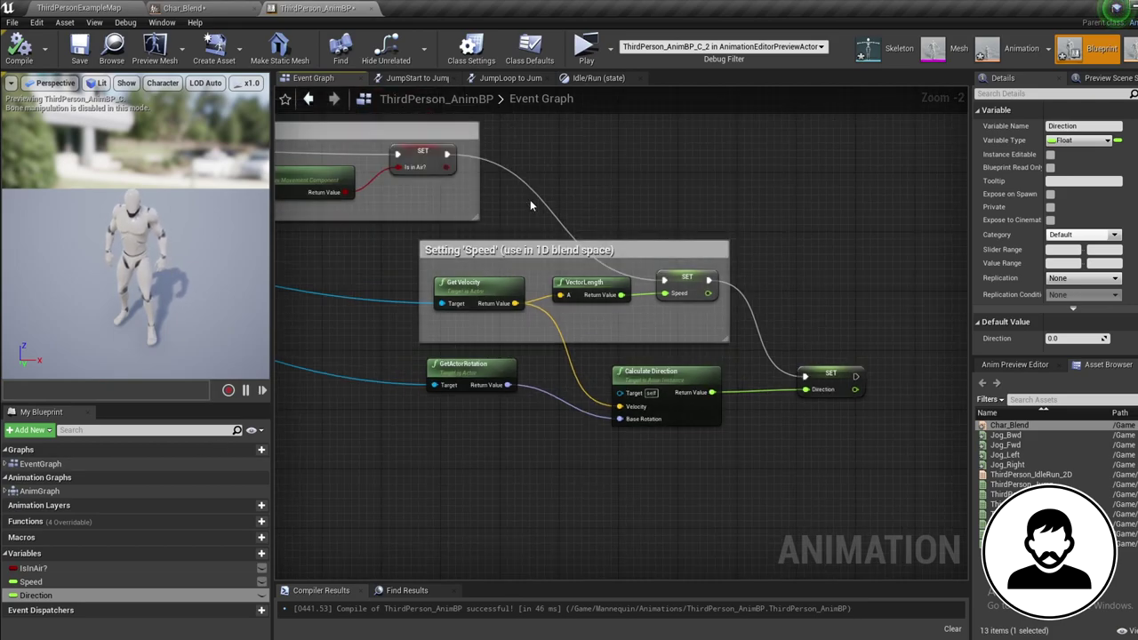
Connect the Speed and Direction variables to Char_Blend's matching pins in Idle/Run and compile.
click(602, 79)
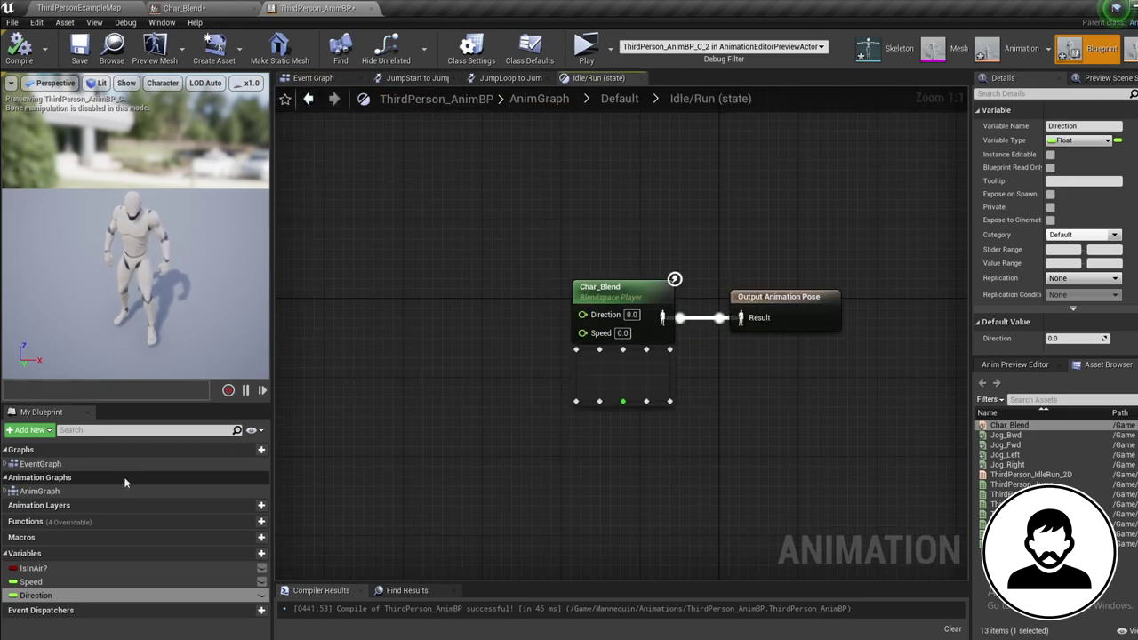
drag(912, 478, 475, 185)
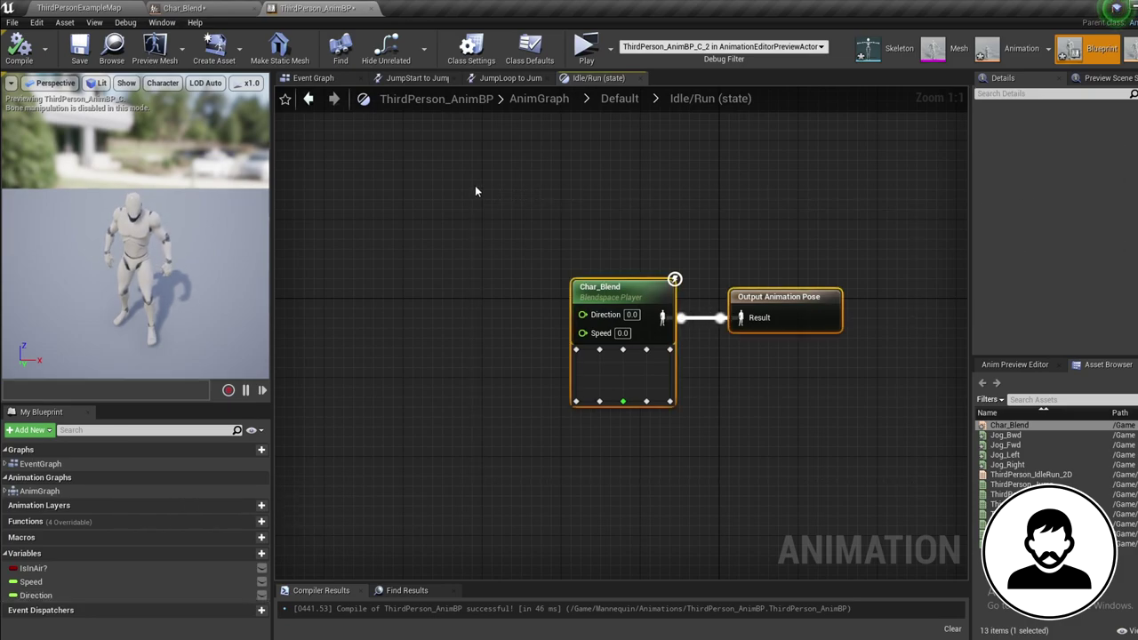
click(476, 271)
click(51, 582)
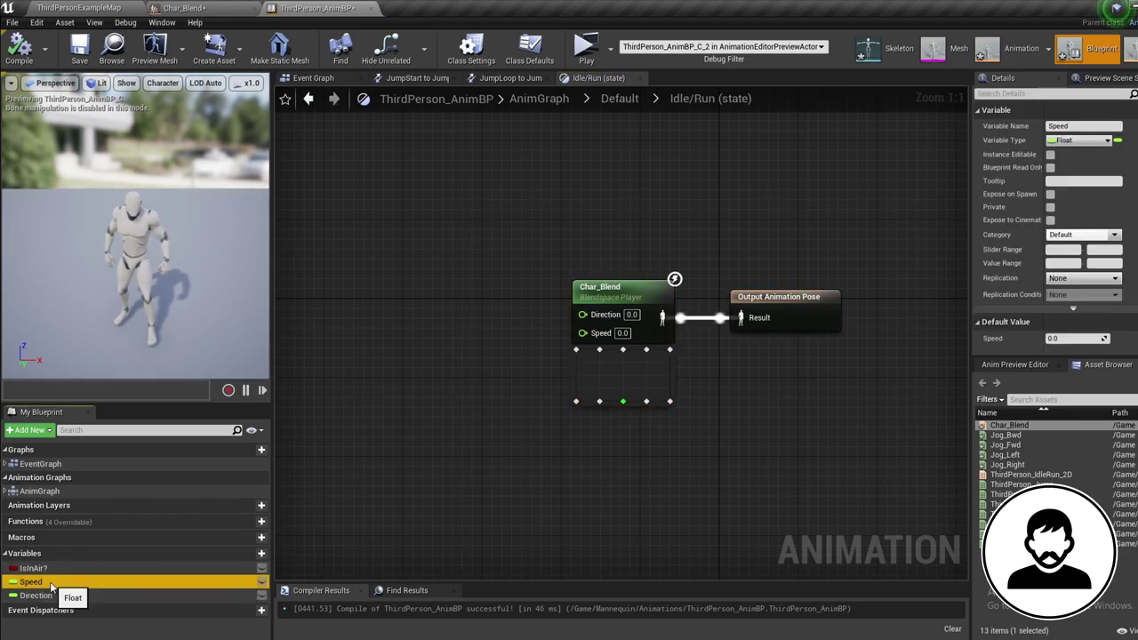
drag(418, 347, 583, 333)
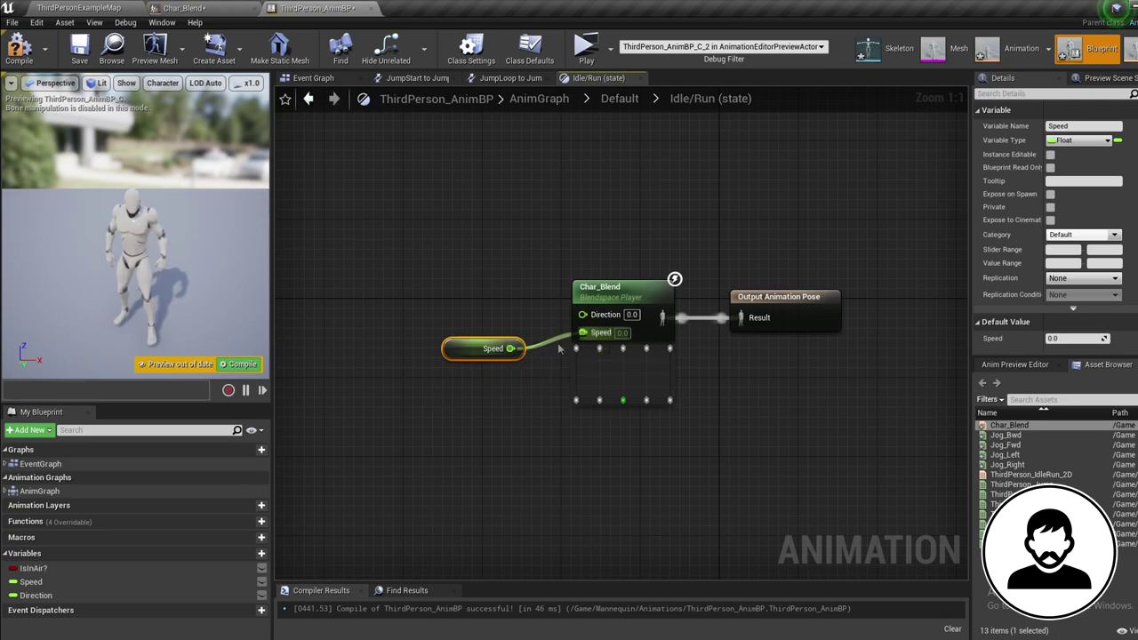
drag(47, 599, 583, 314)
click(19, 48)
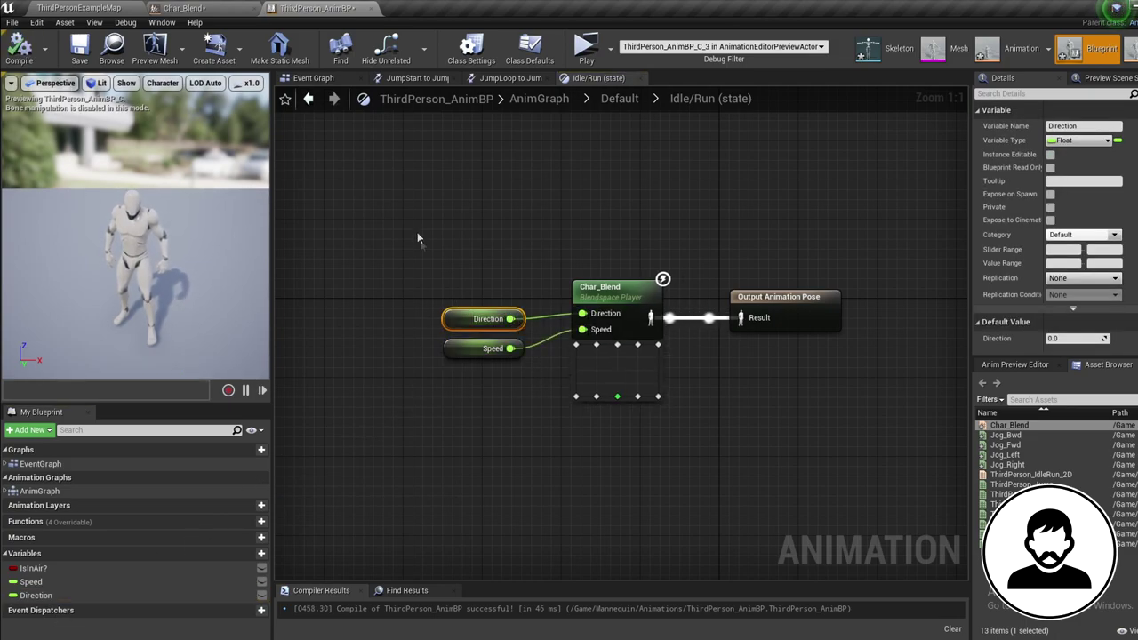
click(105, 7)
Open the ThirdPersonCharacter blueprint from ThirdPersonBP > Blueprints.
click(311, 495)
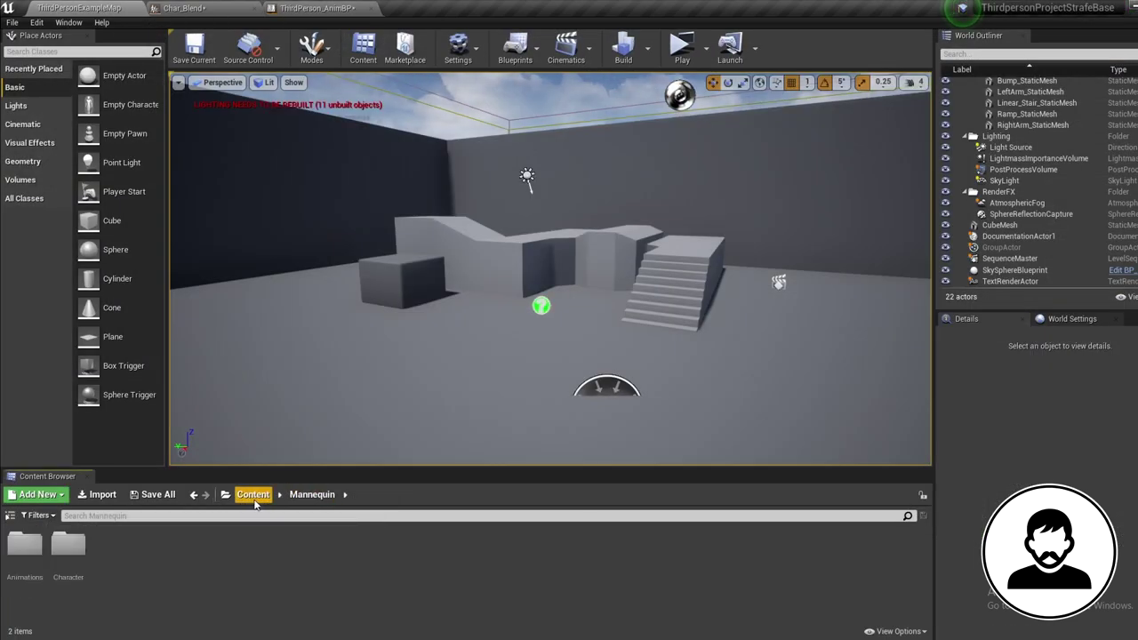
click(252, 495)
double_click(200, 545)
double_click(25, 545)
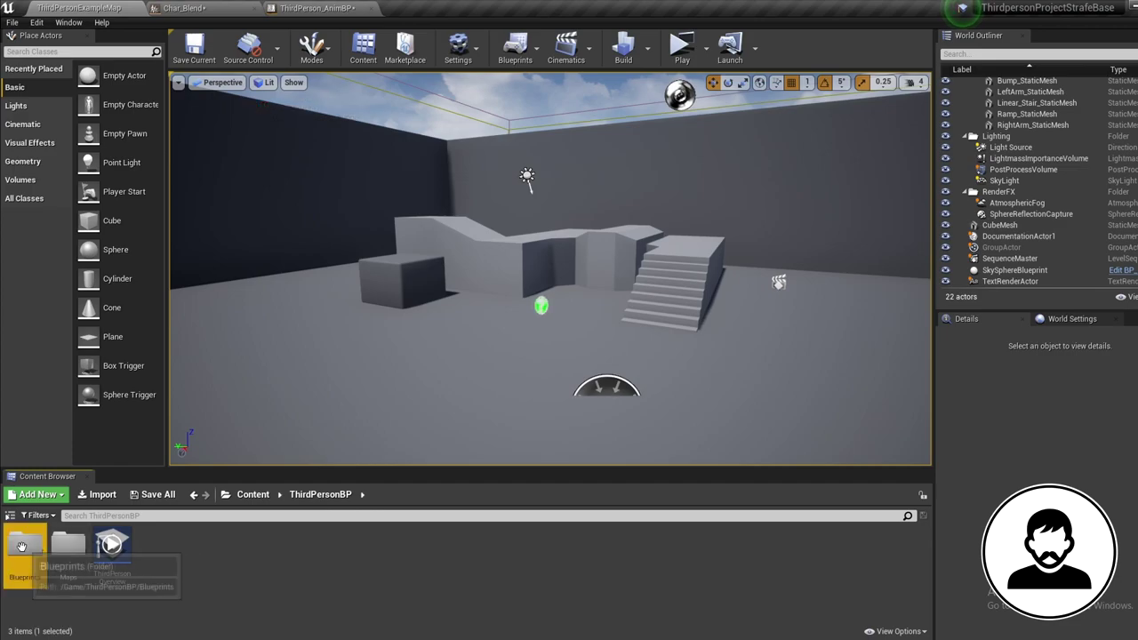
double_click(25, 545)
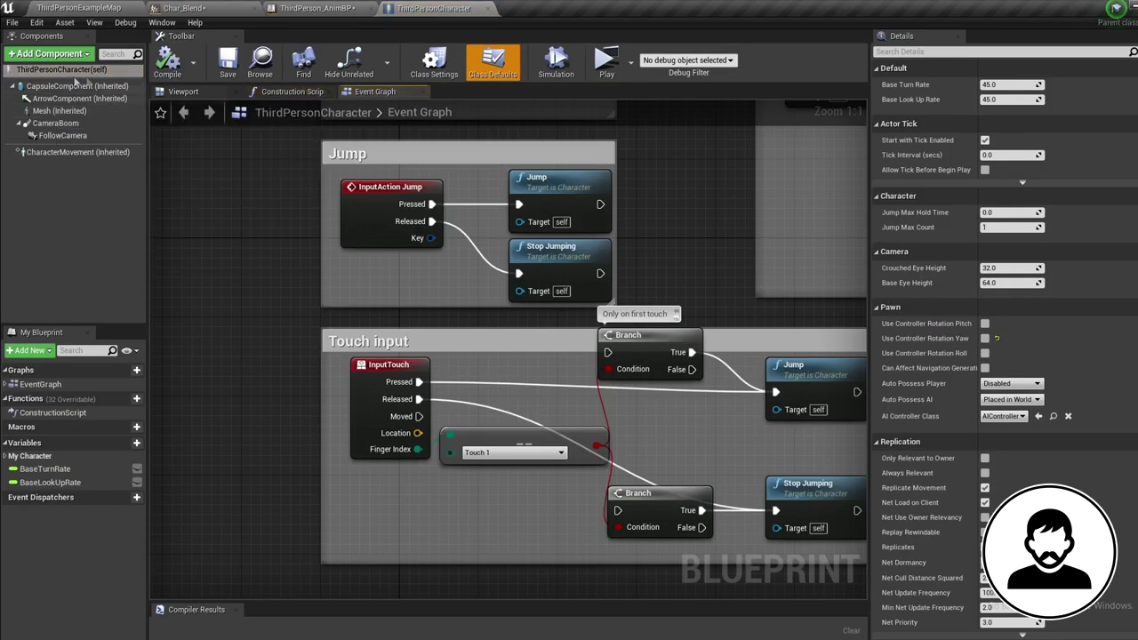
Enable Use Controller Rotation Yaw on the character and compile the blueprint.
click(185, 92)
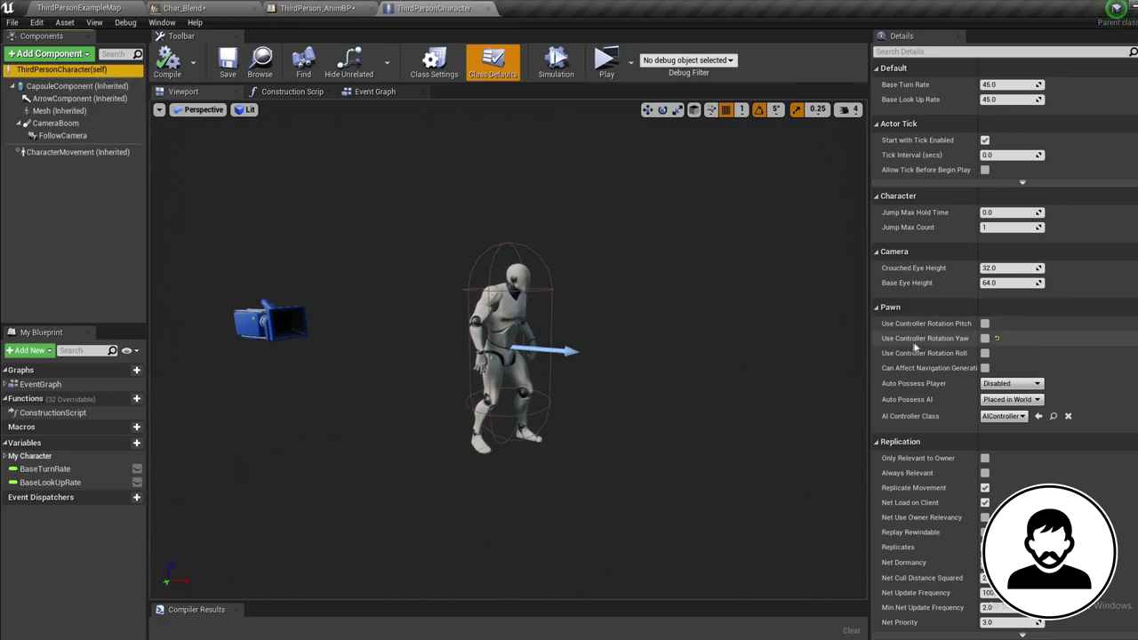
click(984, 339)
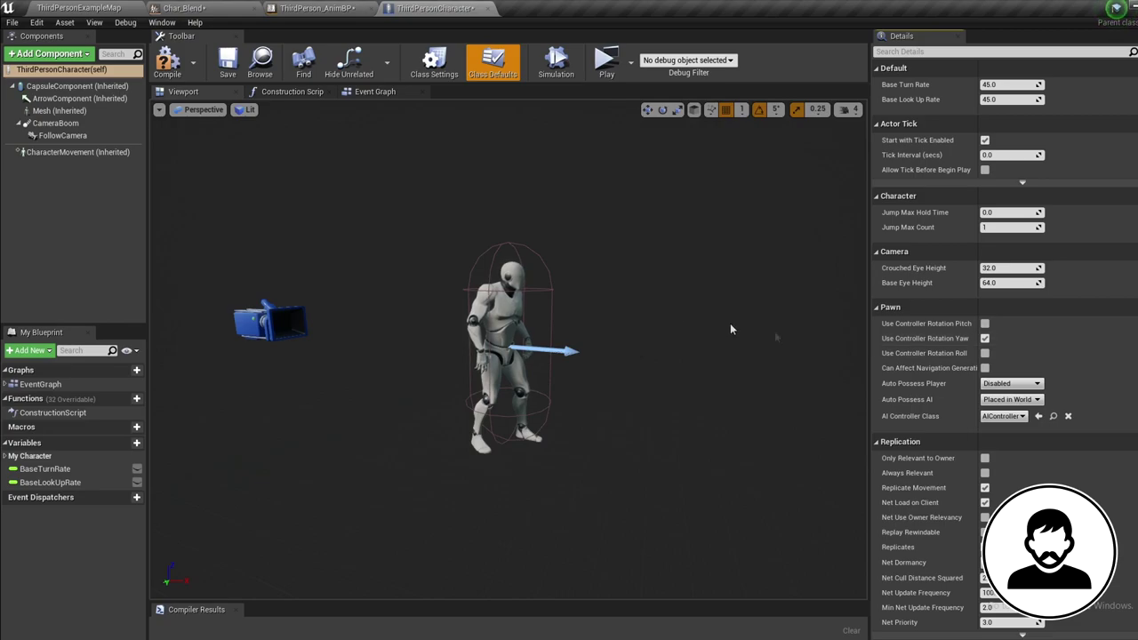
click(169, 63)
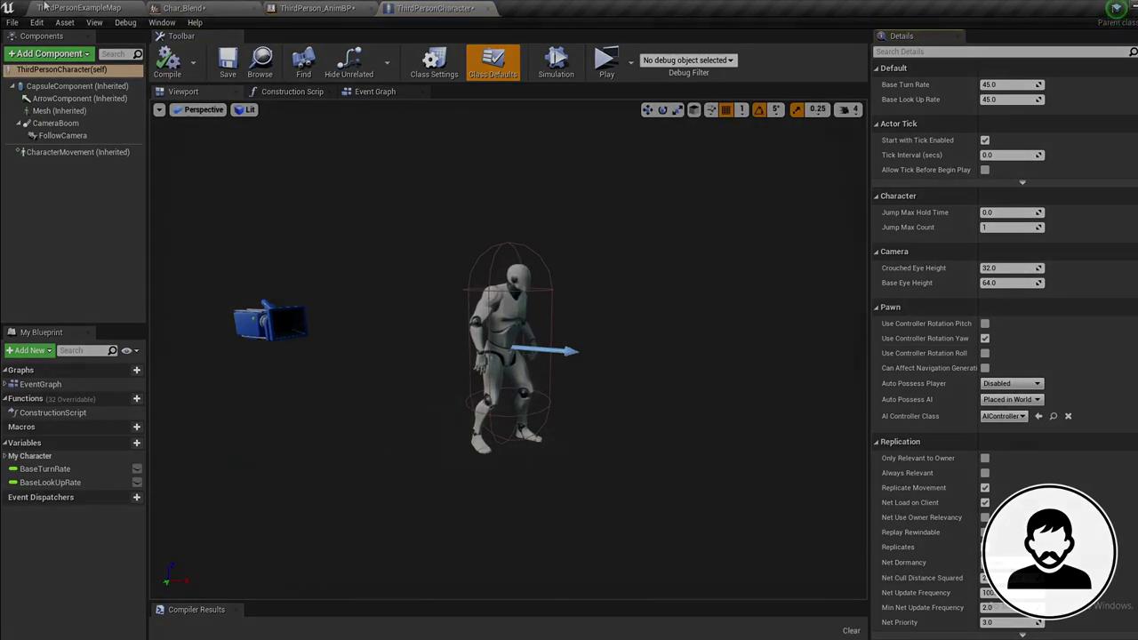